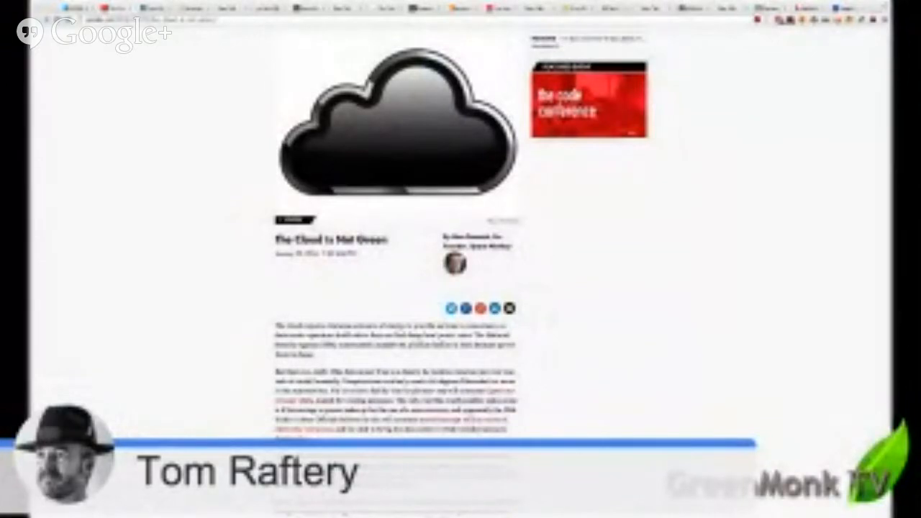
scroll(396, 259, "down", 3)
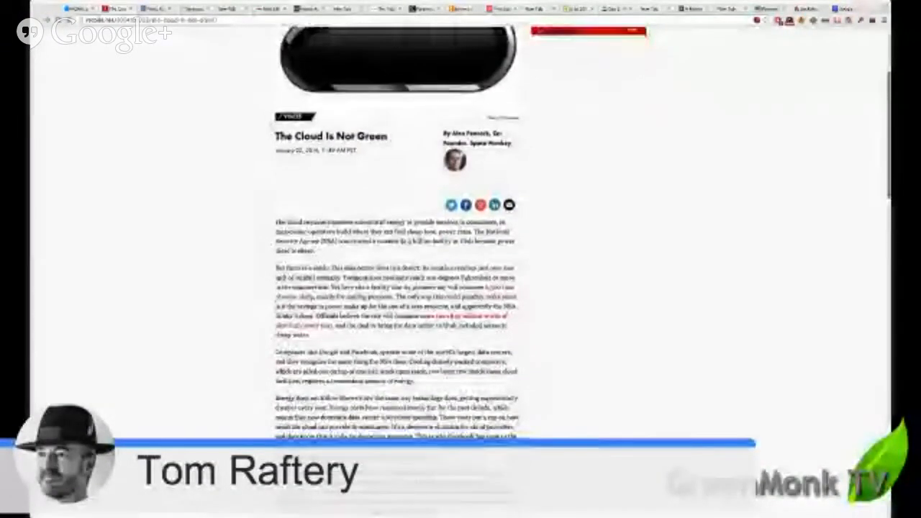
scroll(396, 259, "down", 2)
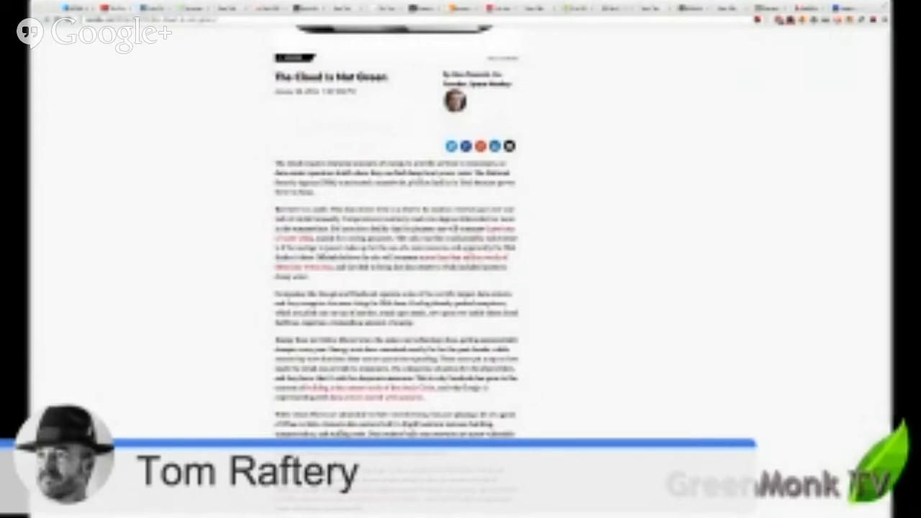
scroll(396, 287, "down", 2)
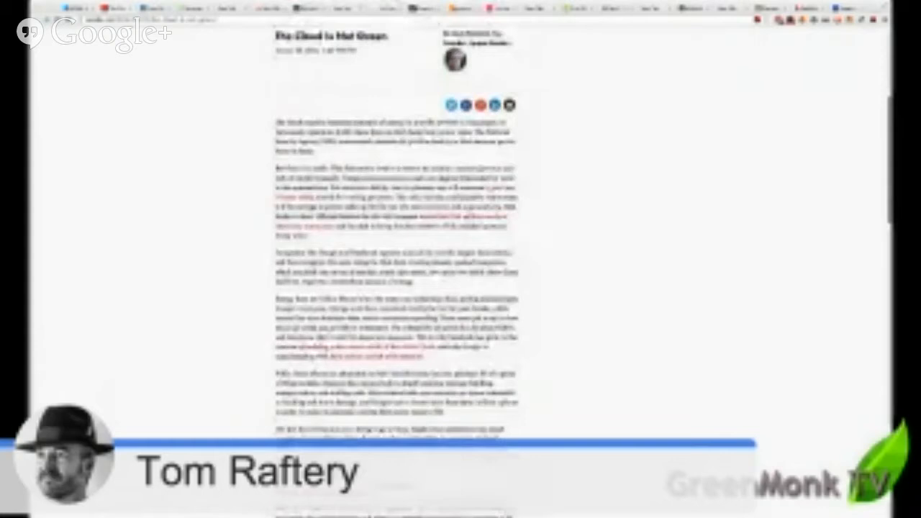
scroll(396, 288, "down", 2)
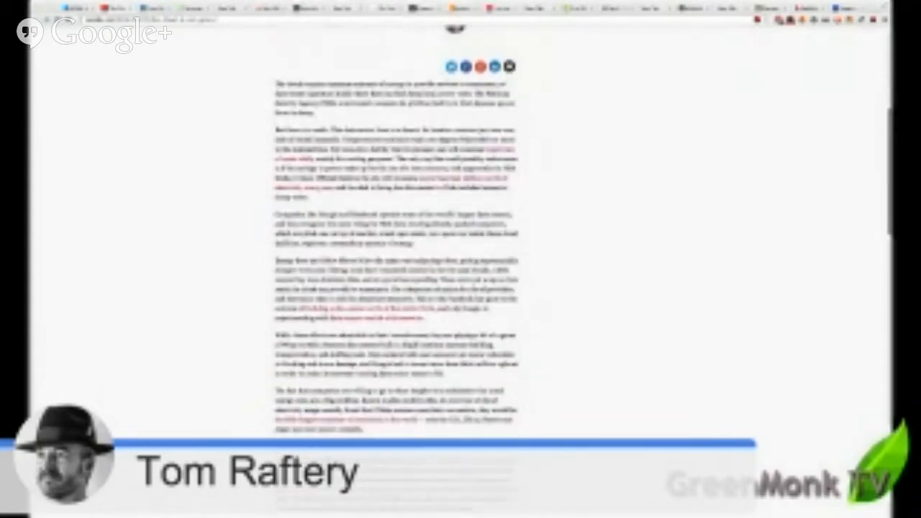
scroll(396, 288, "down", 2)
scroll(396, 288, "down", 2)
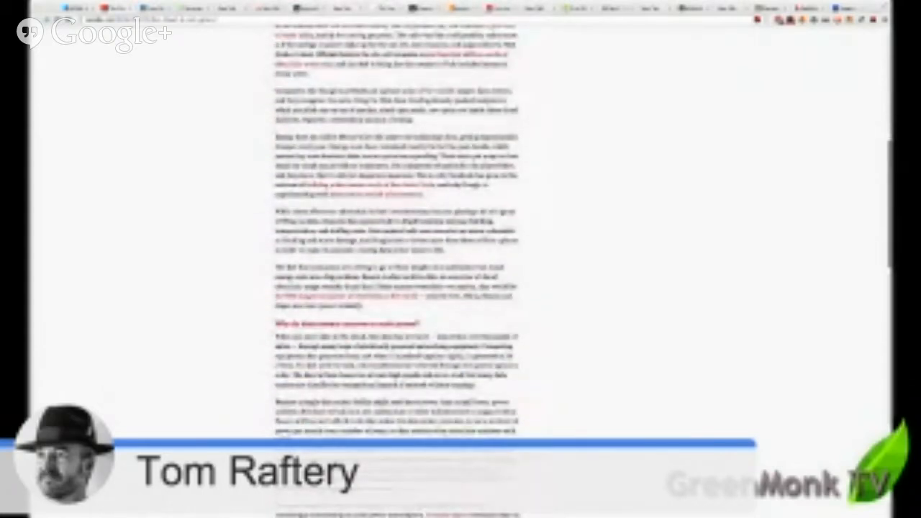
scroll(396, 287, "down", 2)
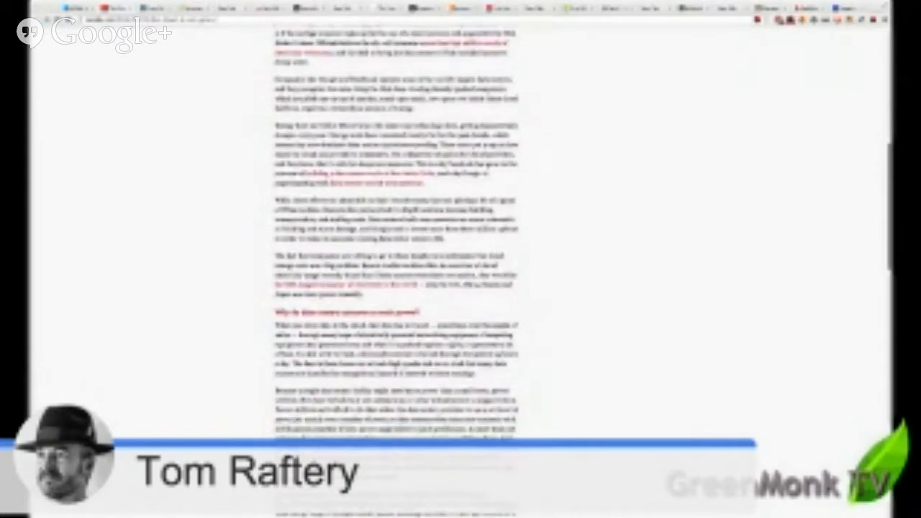
scroll(395, 288, "down", 3)
scroll(396, 288, "down", 4)
scroll(396, 288, "down", 3)
scroll(396, 288, "up", 4)
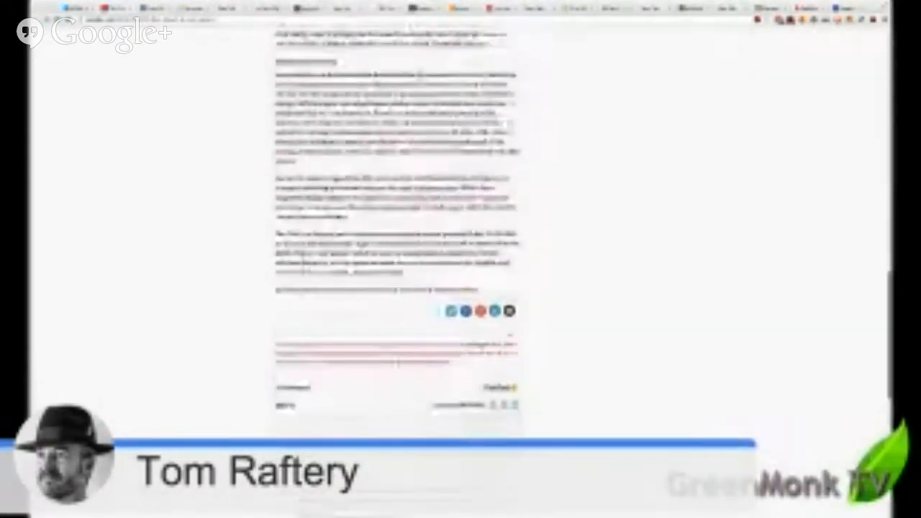
scroll(395, 288, "up", 2)
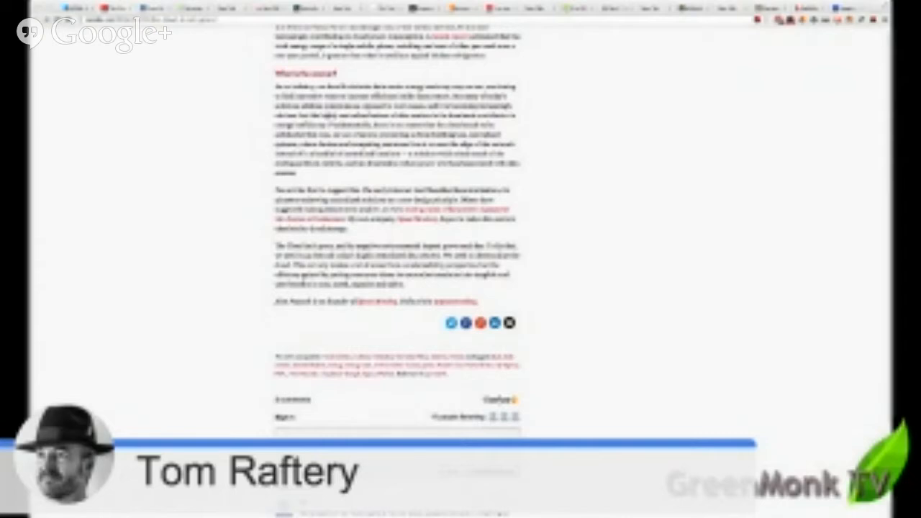
key("ctrl+Tab")
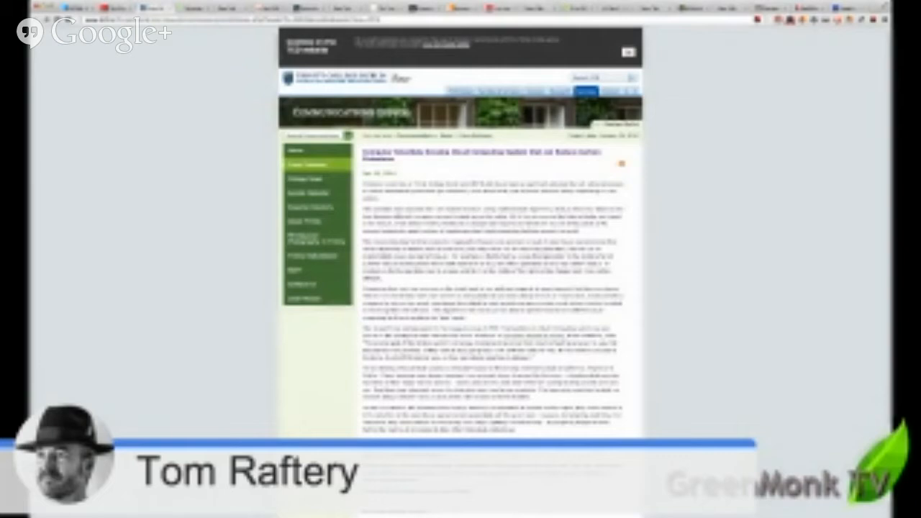
scroll(461, 259, "down", 1)
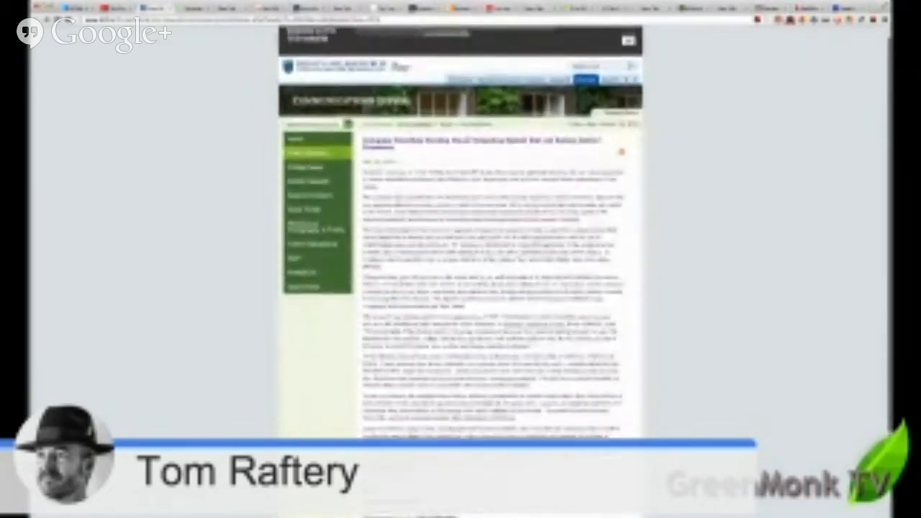
scroll(460, 259, "up", 1)
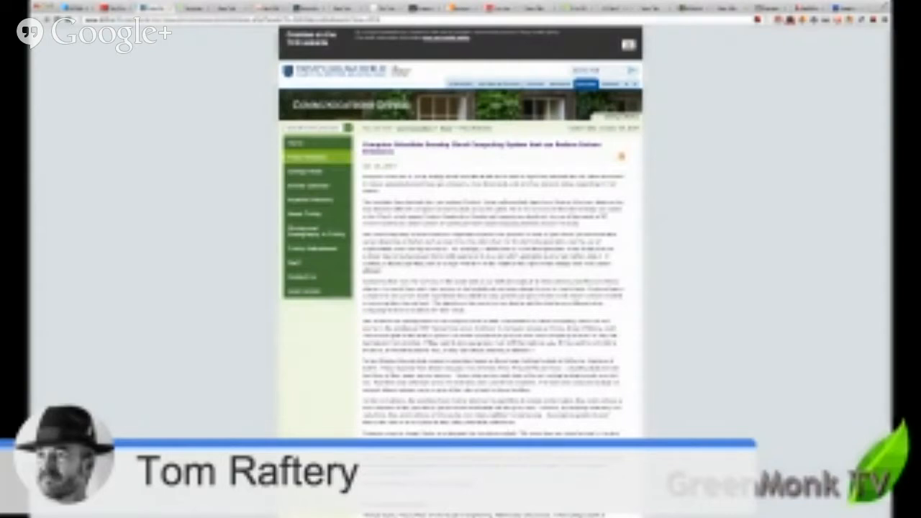
scroll(461, 252, "down", 1)
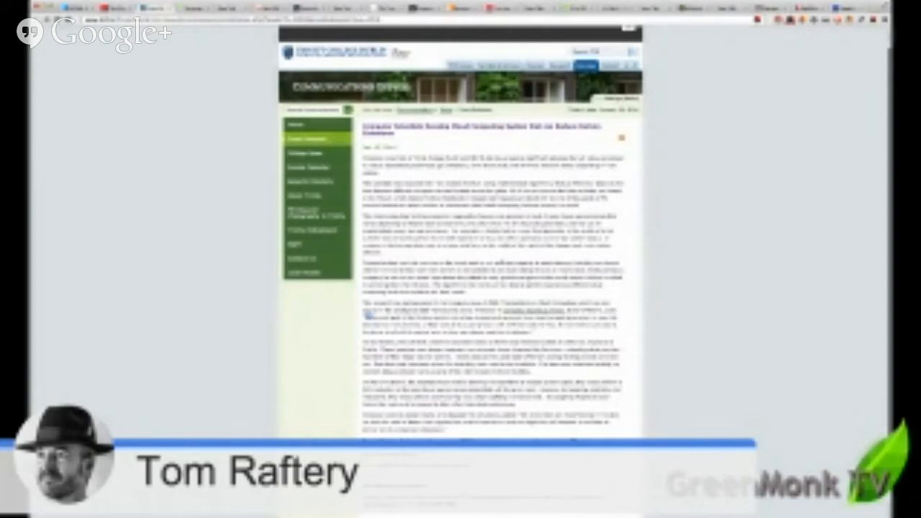
scroll(461, 251, "down", 3)
scroll(460, 252, "down", 1)
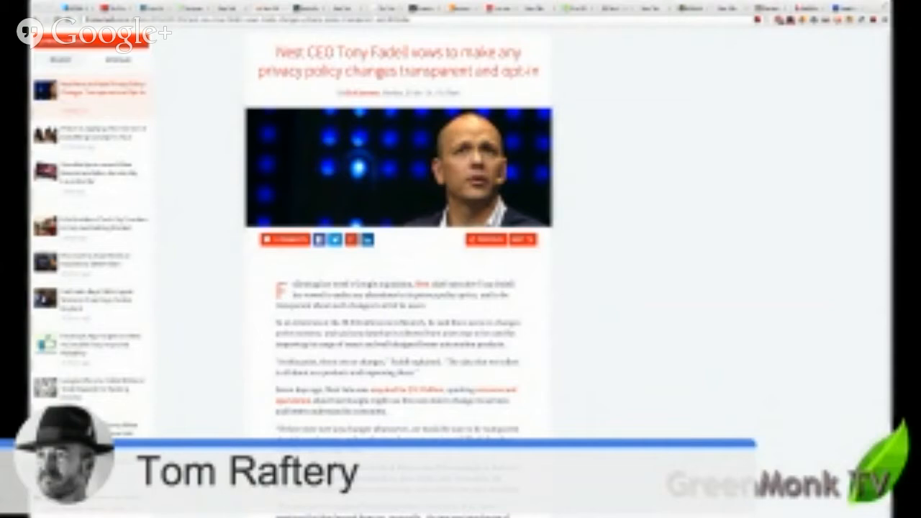
scroll(399, 252, "down", 2)
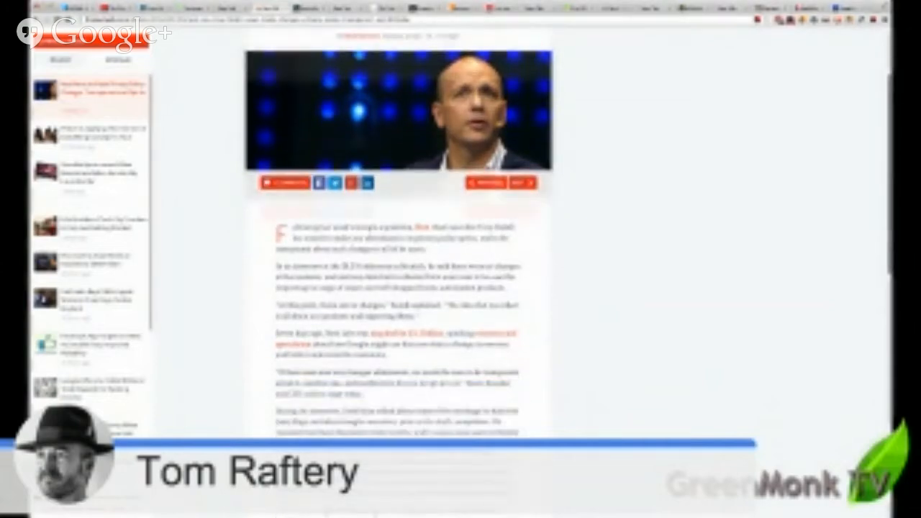
scroll(399, 252, "down", 2)
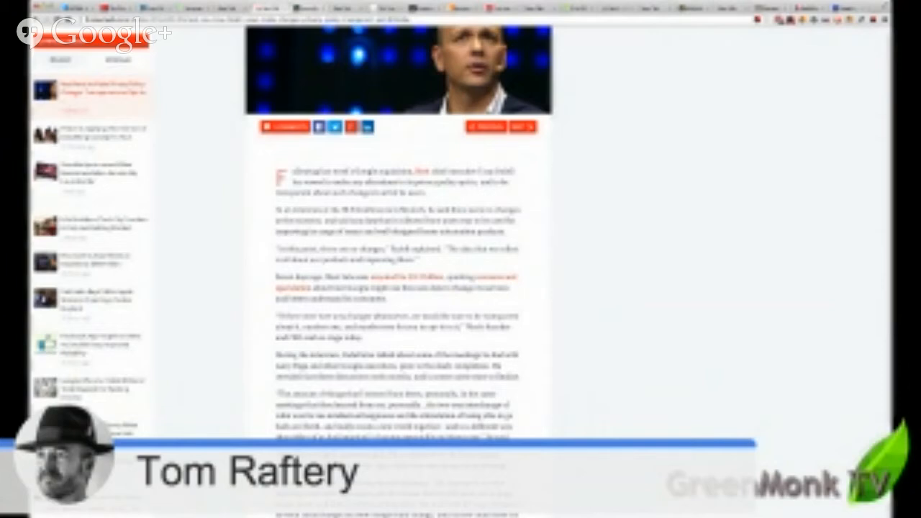
- Switch to the next tab, aiming for the ConnectSense remote temperature monitoring product page
key("ctrl+Tab")
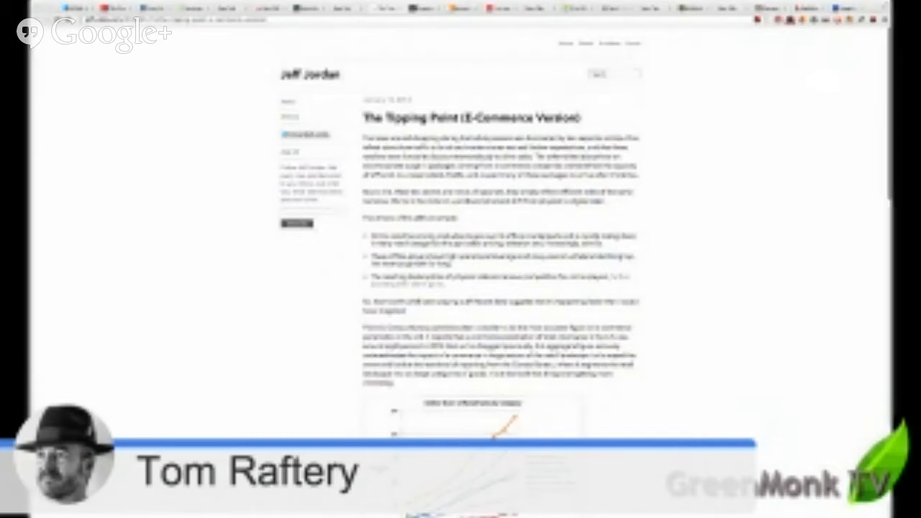
scroll(500, 288, "down", 6)
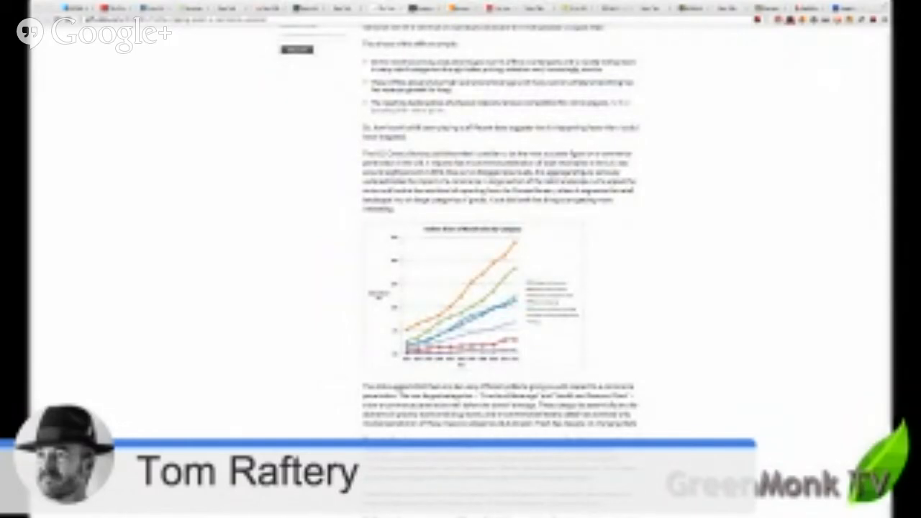
scroll(500, 259, "down", 3)
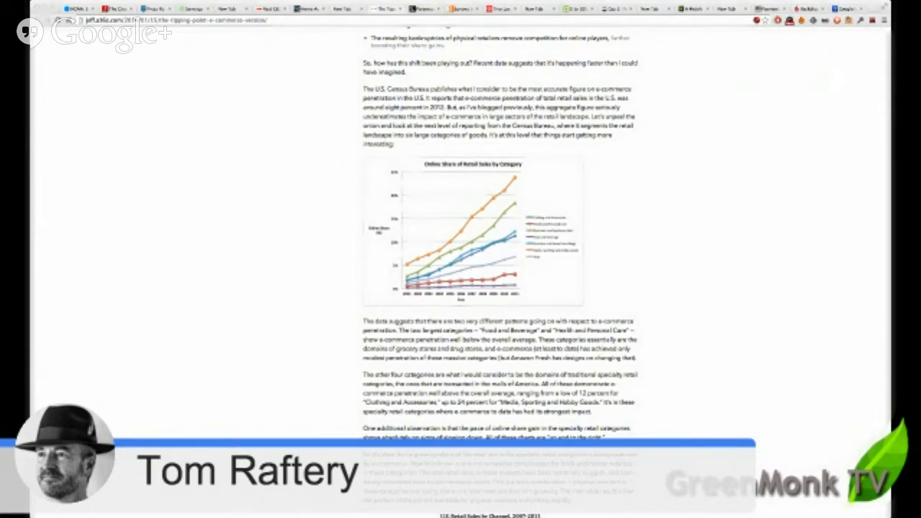
scroll(500, 252, "down", 2)
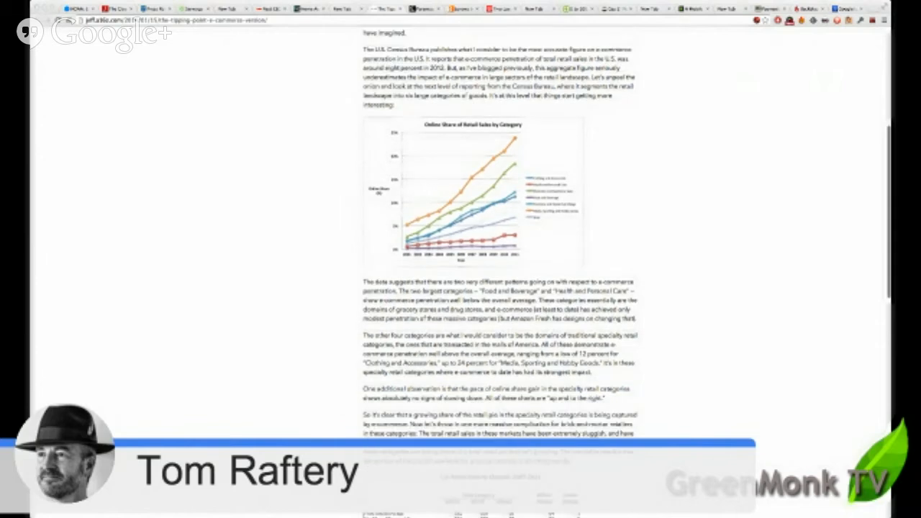
scroll(500, 252, "down", 2)
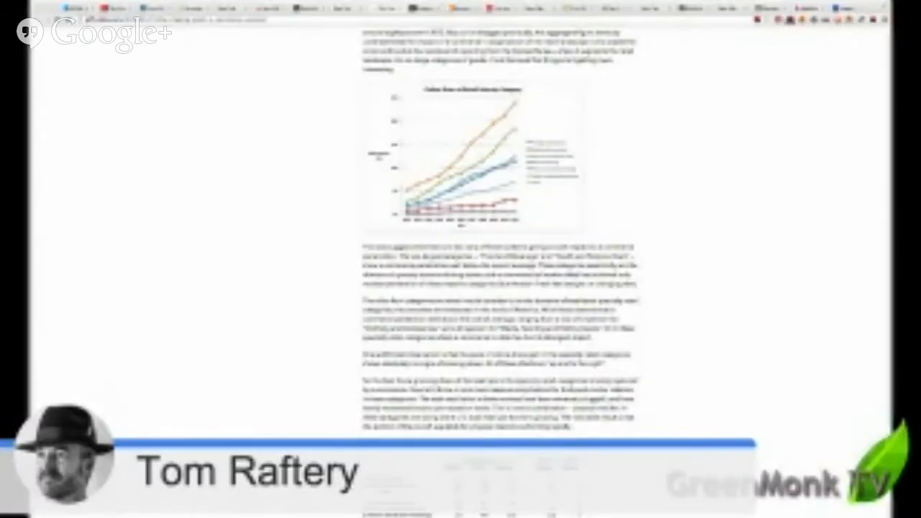
scroll(500, 252, "down", 1)
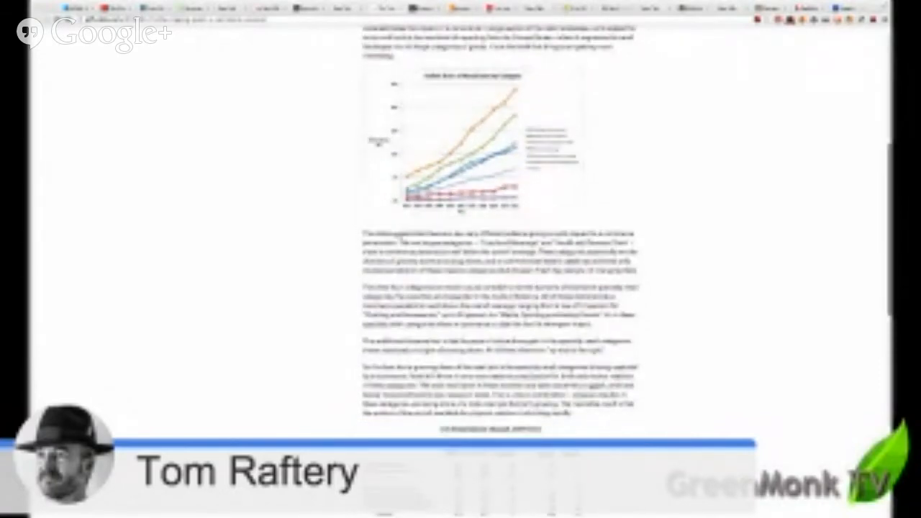
scroll(501, 252, "down", 1)
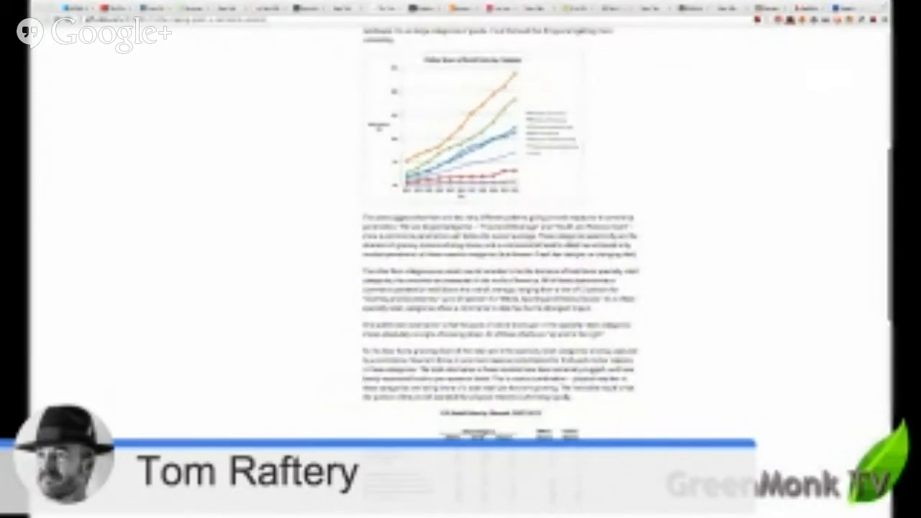
scroll(500, 252, "down", 3)
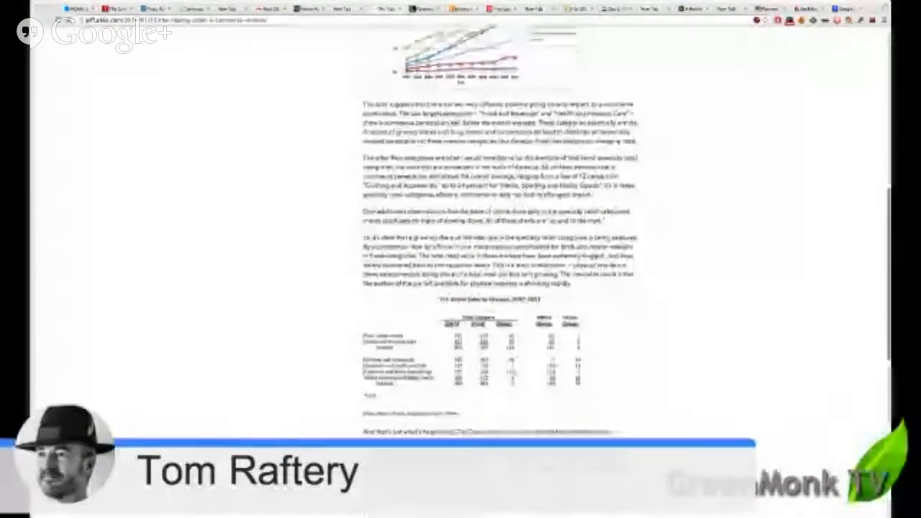
scroll(500, 252, "down", 3)
scroll(500, 252, "down", 2)
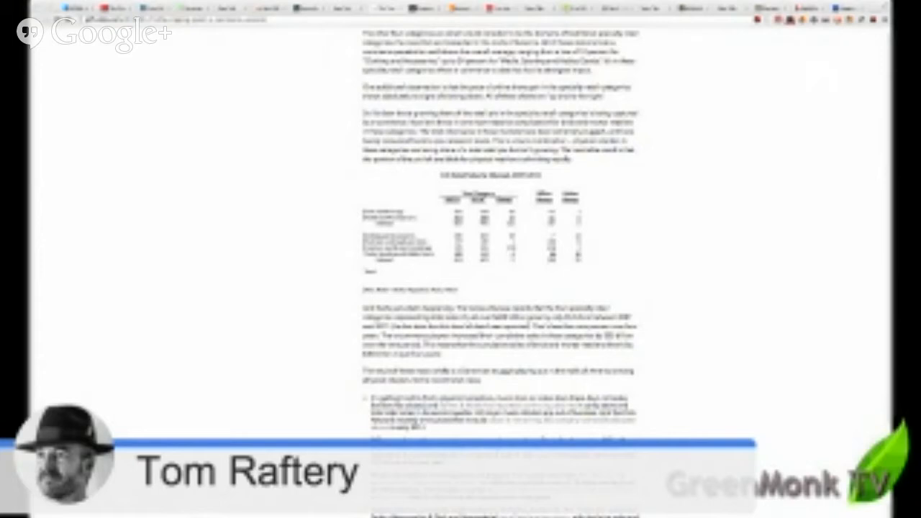
- Switch to the next tab with the LA Times Paramount film-release article
key("ctrl+Tab")
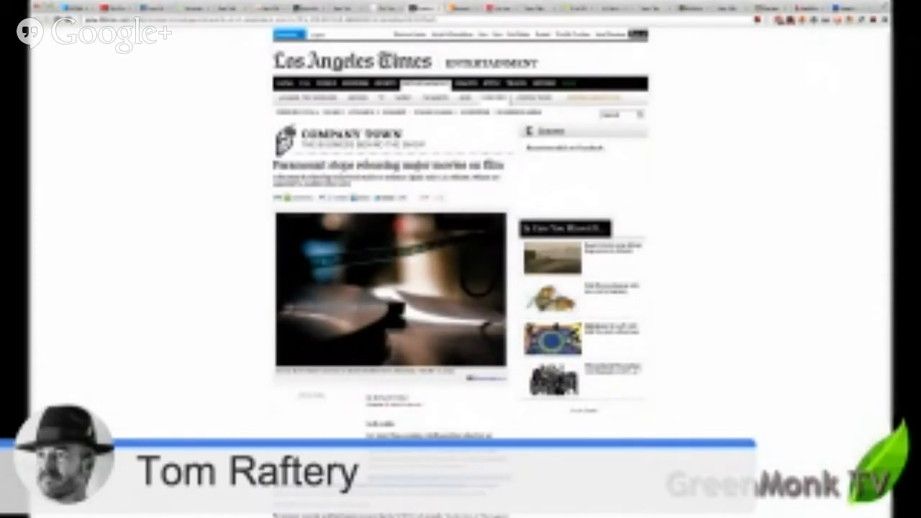
scroll(461, 252, "down", 3)
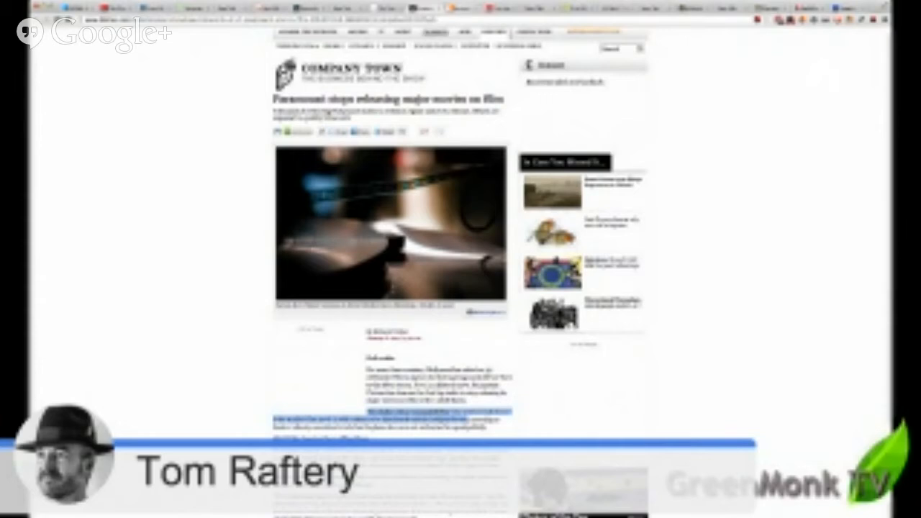
- Switch to the next tab with the Bloomberg Lenovo–IBM $2.3 billion server deal article
key("ctrl+Tab")
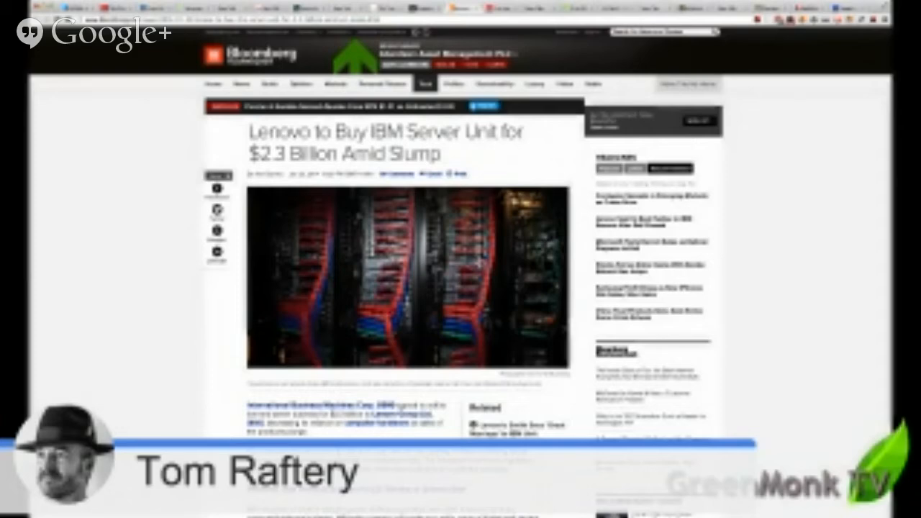
scroll(460, 259, "down", 2)
scroll(461, 259, "down", 2)
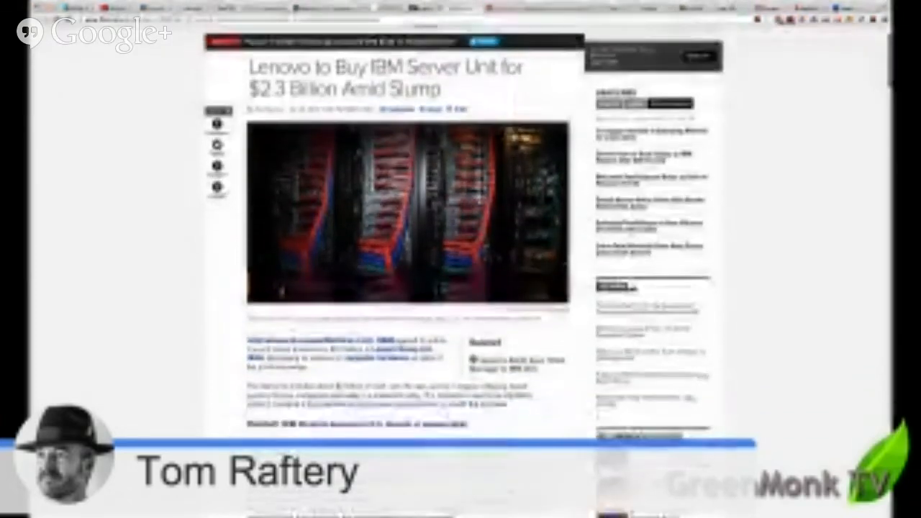
scroll(461, 259, "up", 1)
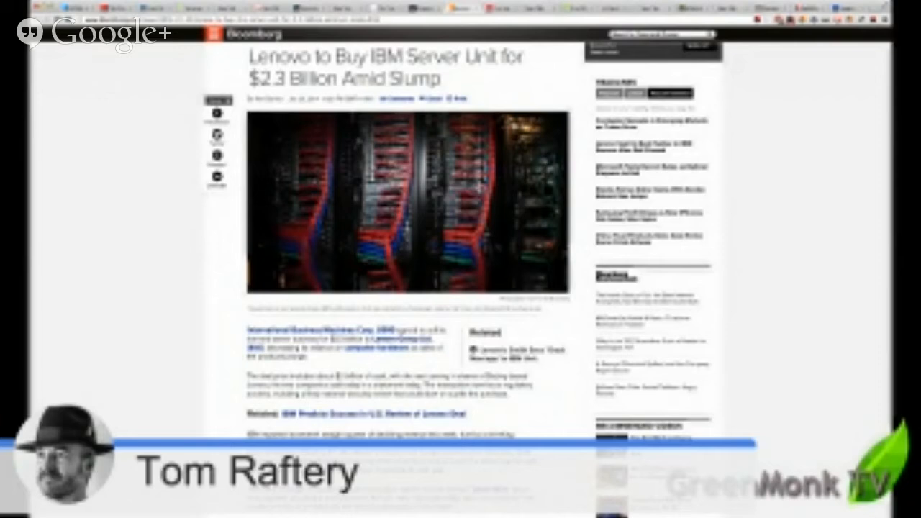
- Advance to the next tab toward the TreeHugger Nissan 100,000th LEAF article
key("ctrl+Tab")
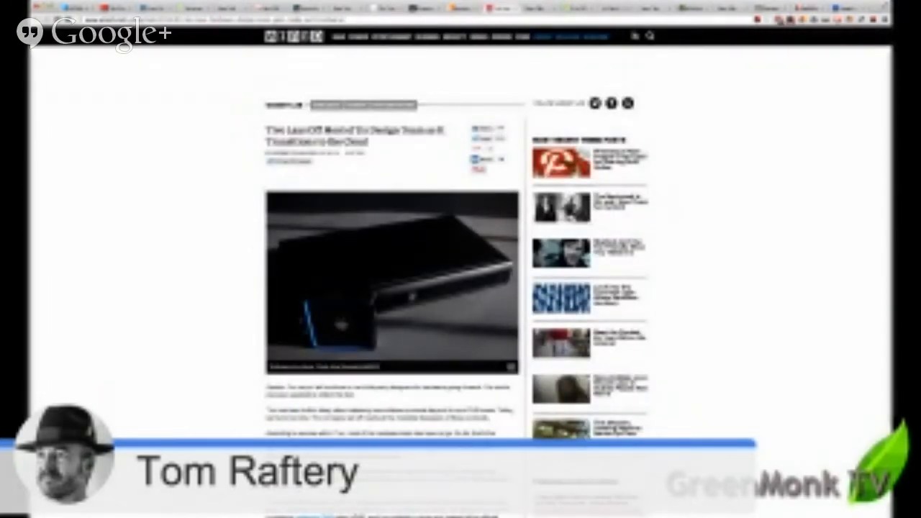
scroll(460, 259, "down", 3)
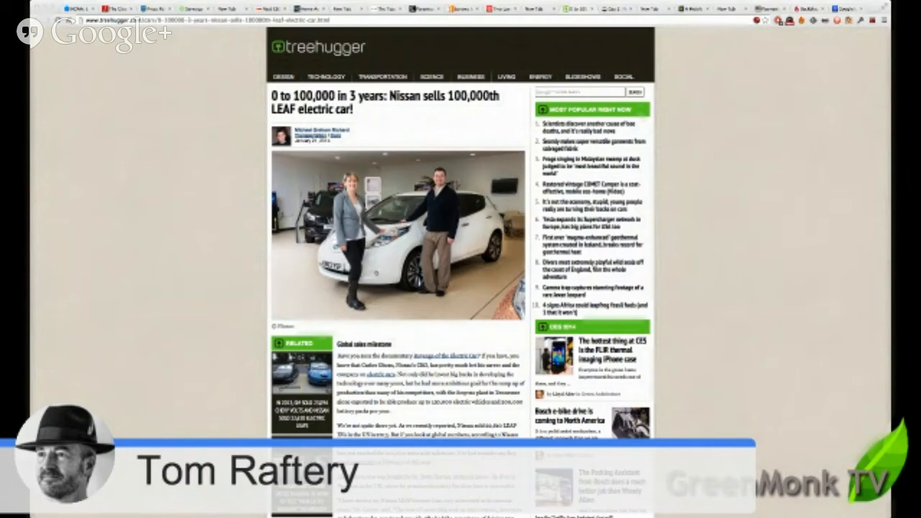
scroll(460, 259, "down", 1)
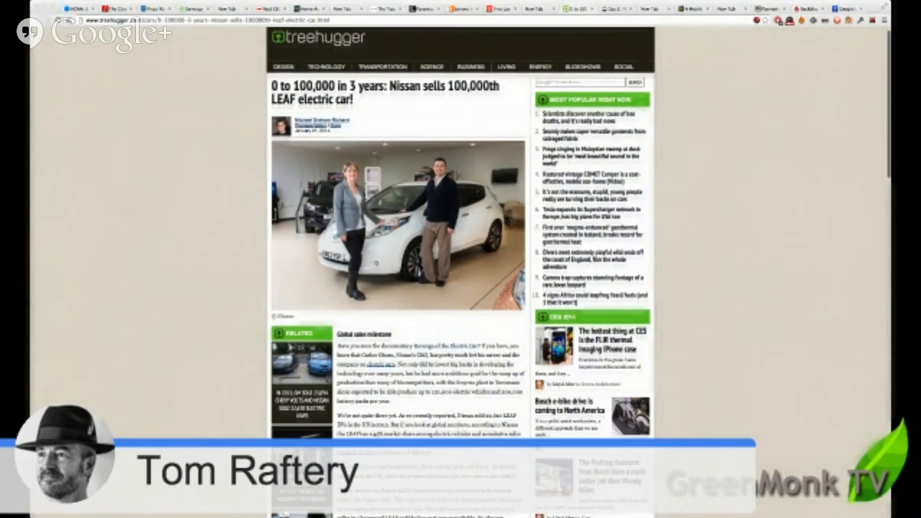
scroll(460, 259, "down", 2)
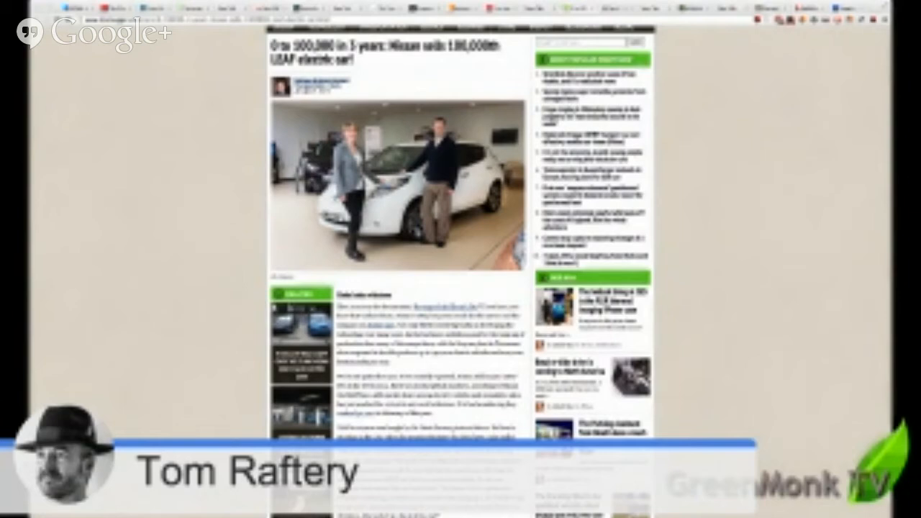
- Switch to the next tab with the Gas 2 Smart bicycle Detroit Auto Show article
key("ctrl+Tab")
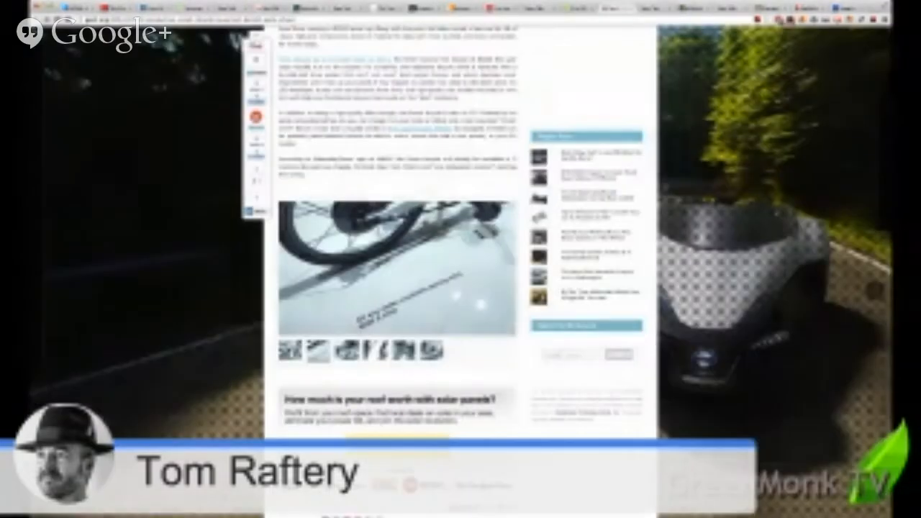
scroll(396, 216, "up", 6)
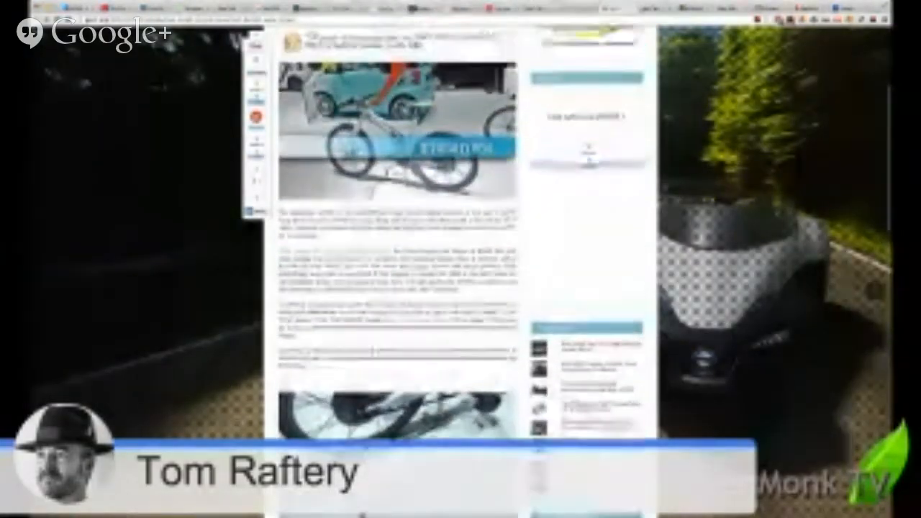
scroll(396, 216, "up", 3)
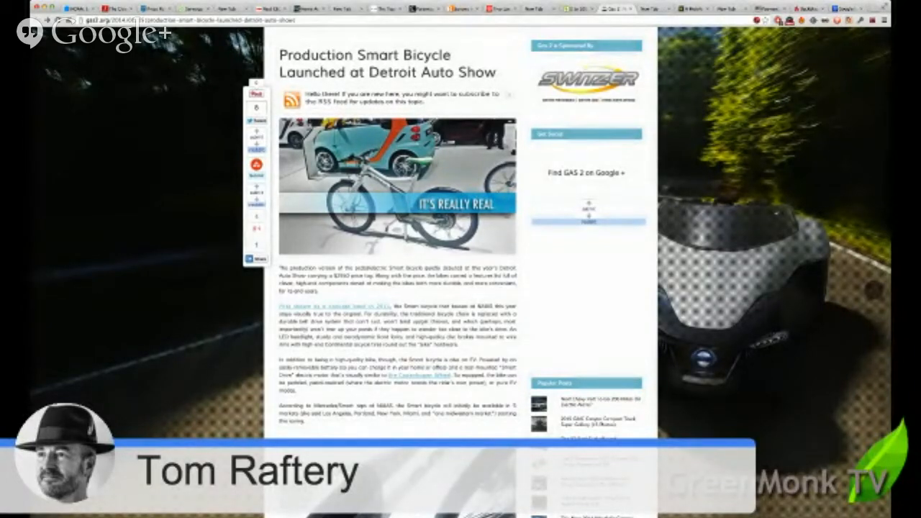
scroll(396, 252, "down", 2)
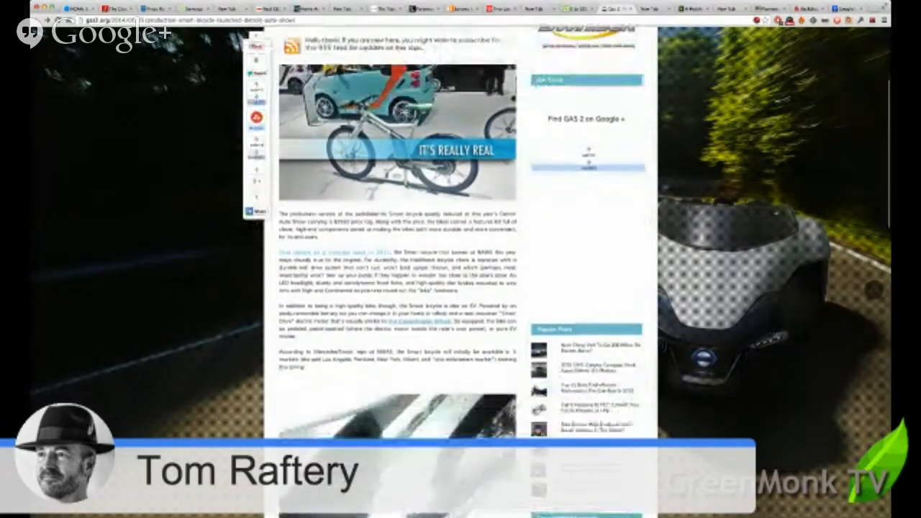
scroll(396, 252, "down", 2)
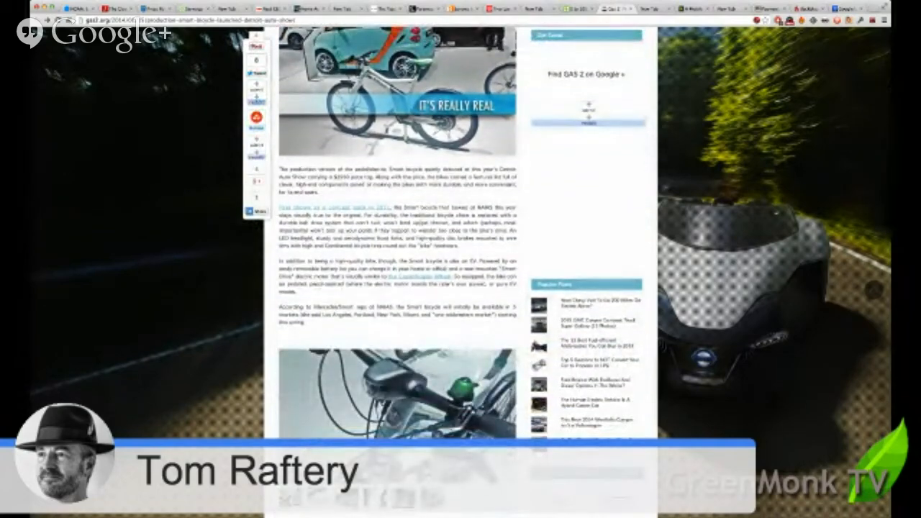
scroll(396, 252, "up", 1)
scroll(395, 252, "up", 2)
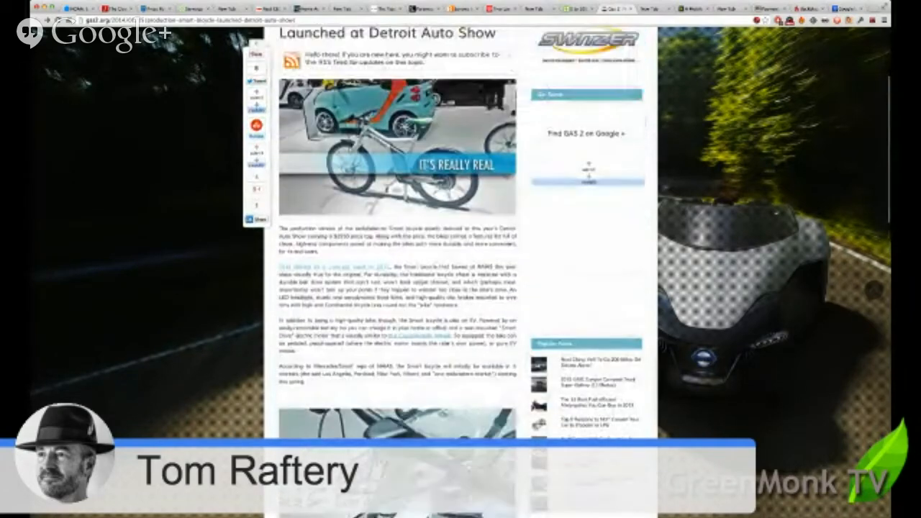
scroll(396, 252, "down", 3)
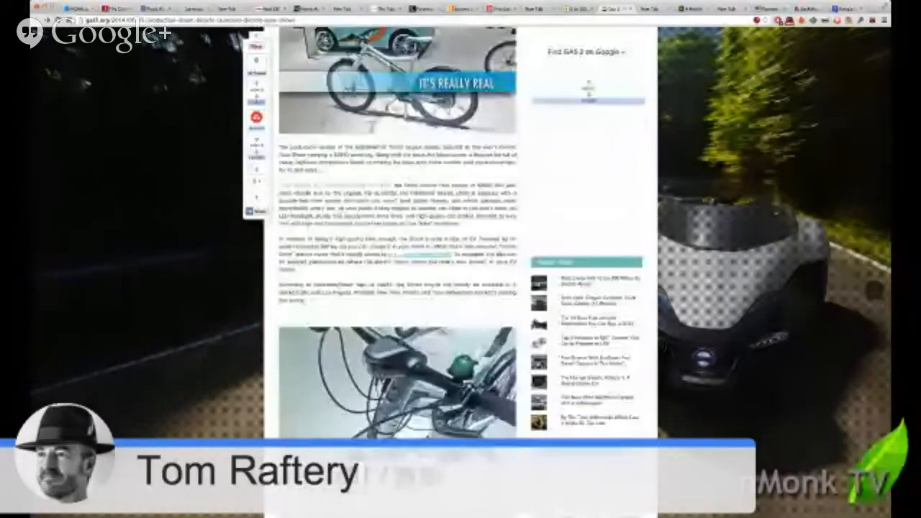
scroll(396, 252, "down", 3)
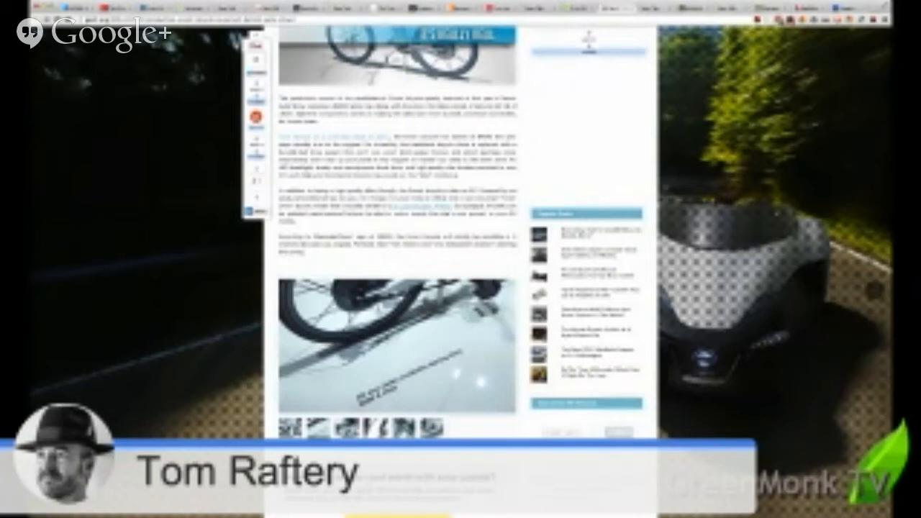
scroll(396, 216, "up", 3)
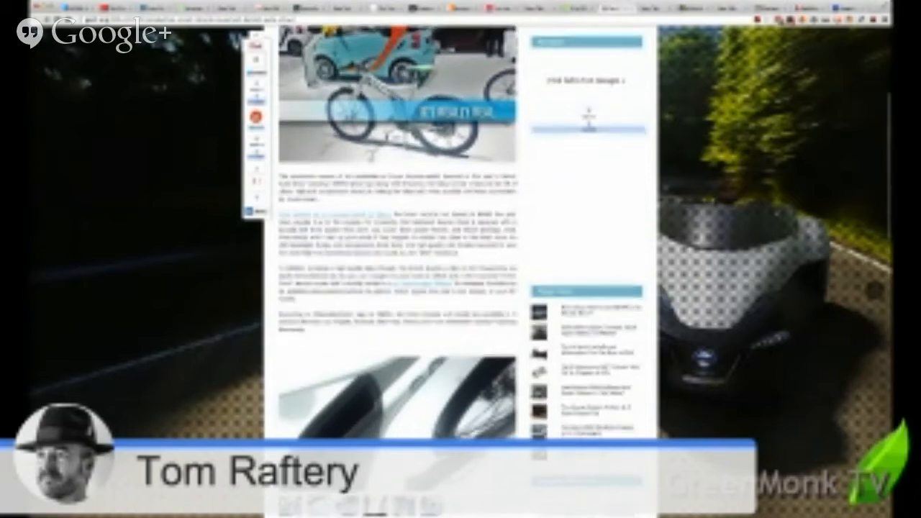
scroll(396, 216, "down", 1)
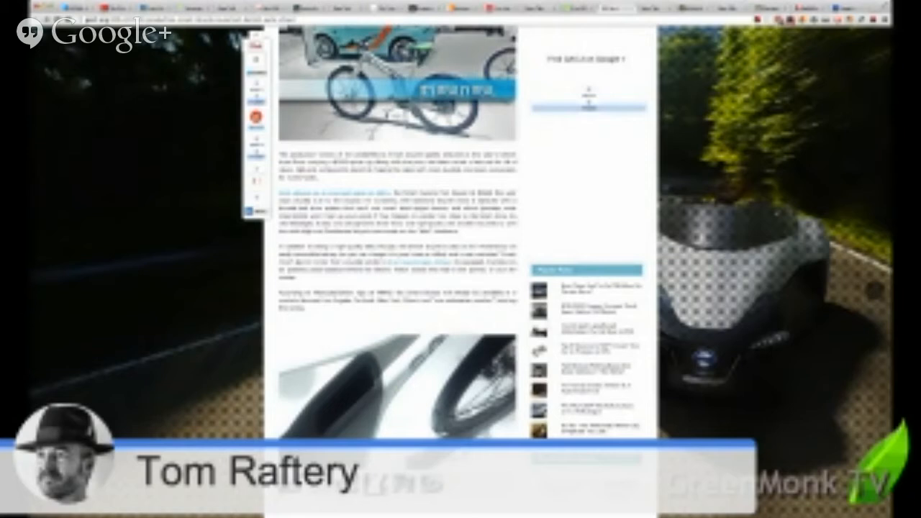
scroll(396, 252, "down", 3)
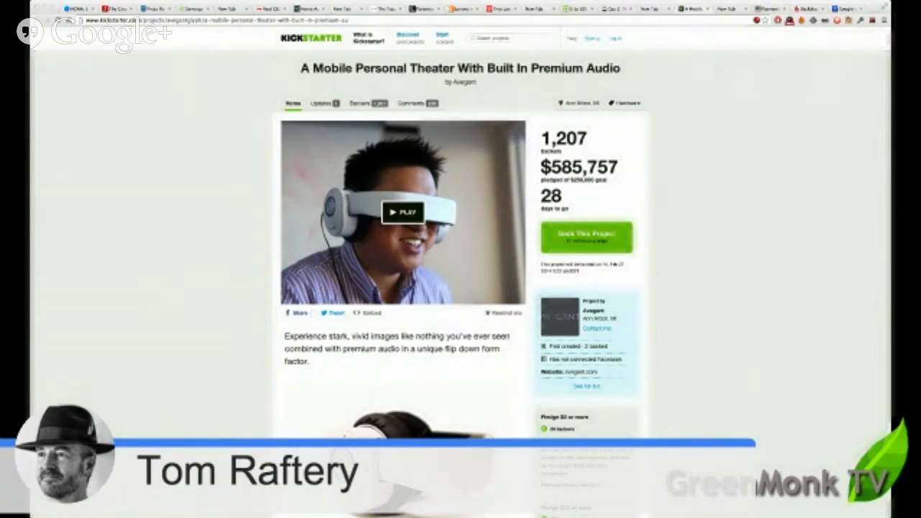
scroll(460, 259, "down", 1)
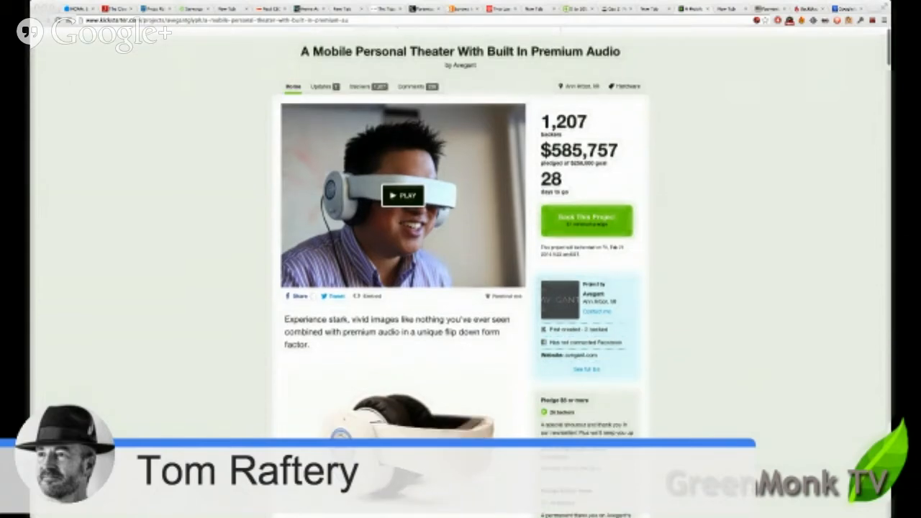
scroll(461, 259, "down", 4)
scroll(461, 259, "down", 2)
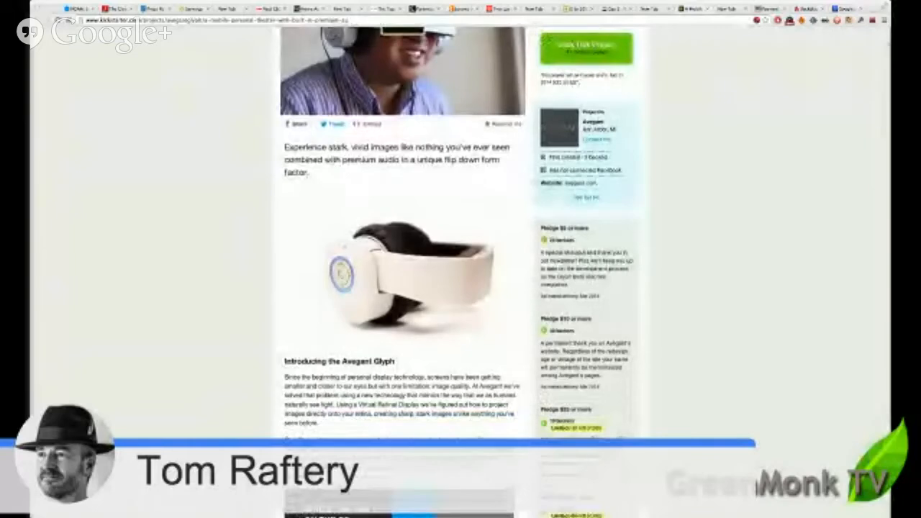
scroll(460, 259, "down", 1)
scroll(461, 259, "down", 1)
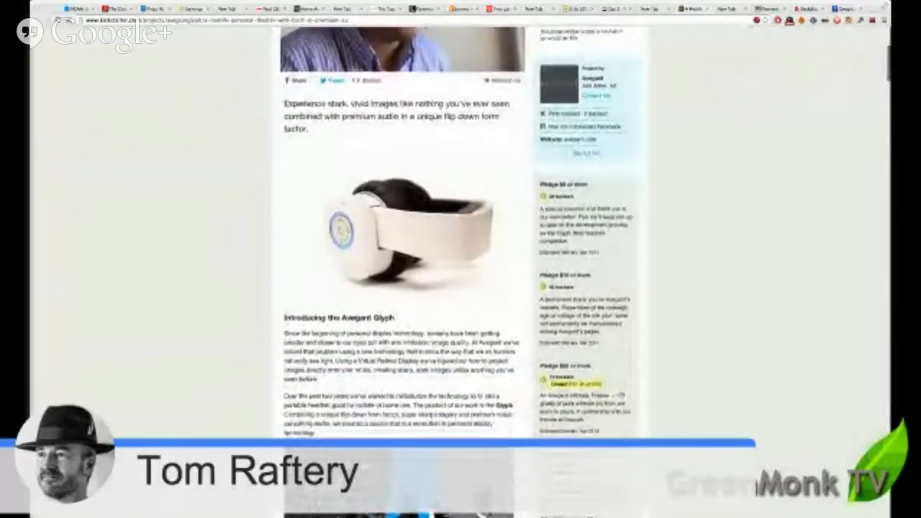
scroll(461, 259, "up", 1)
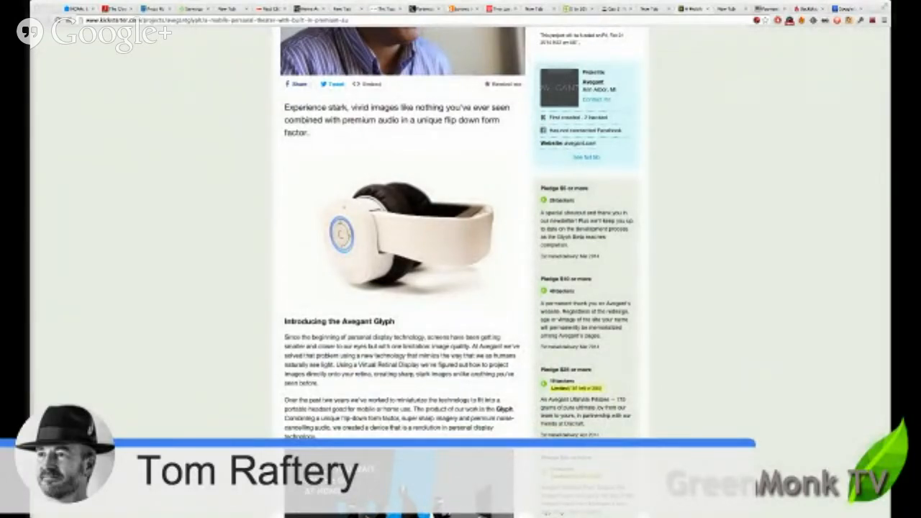
scroll(460, 259, "up", 2)
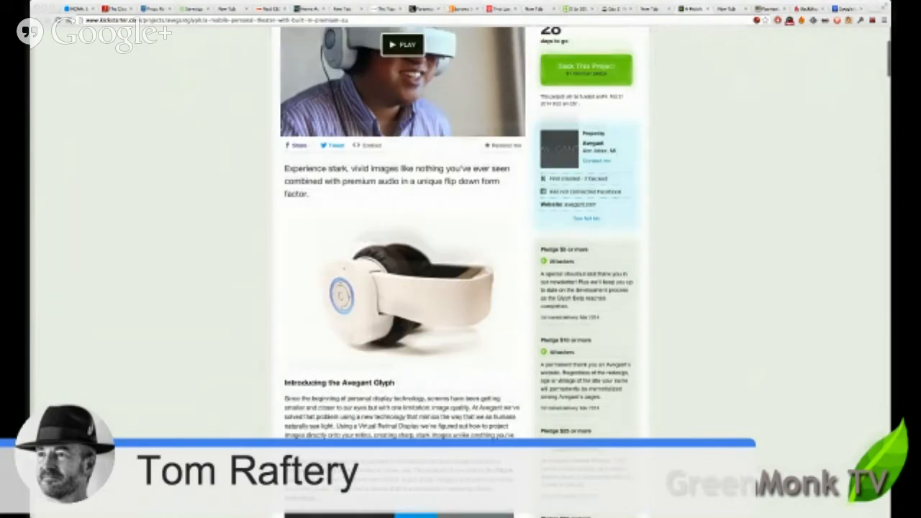
scroll(461, 260, "up", 3)
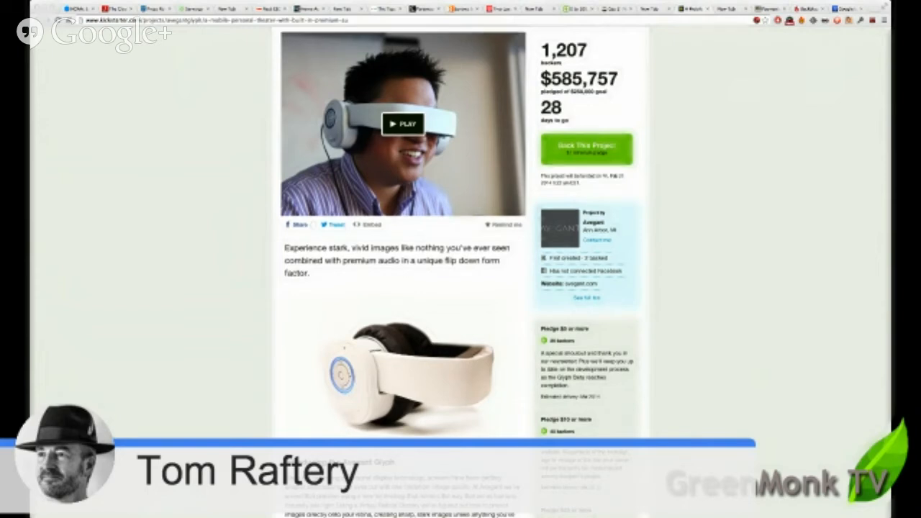
scroll(403, 252, "down", 3)
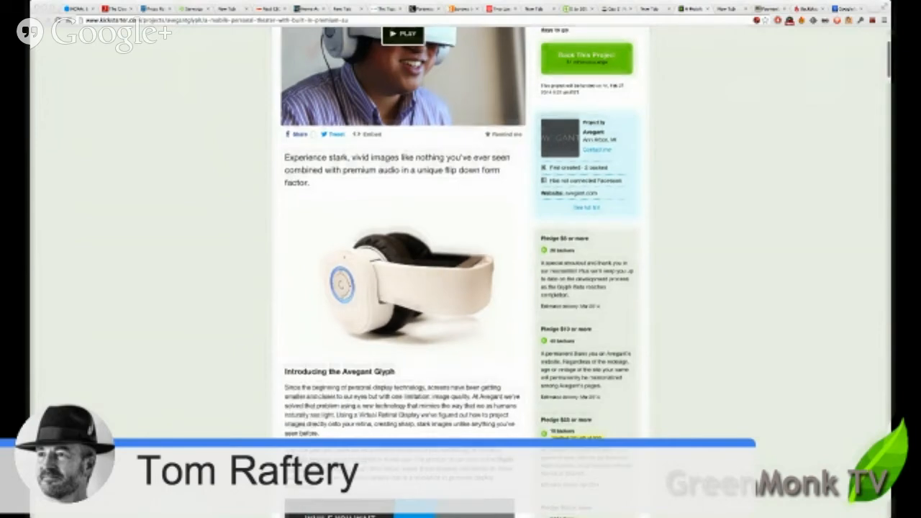
scroll(403, 252, "up", 3)
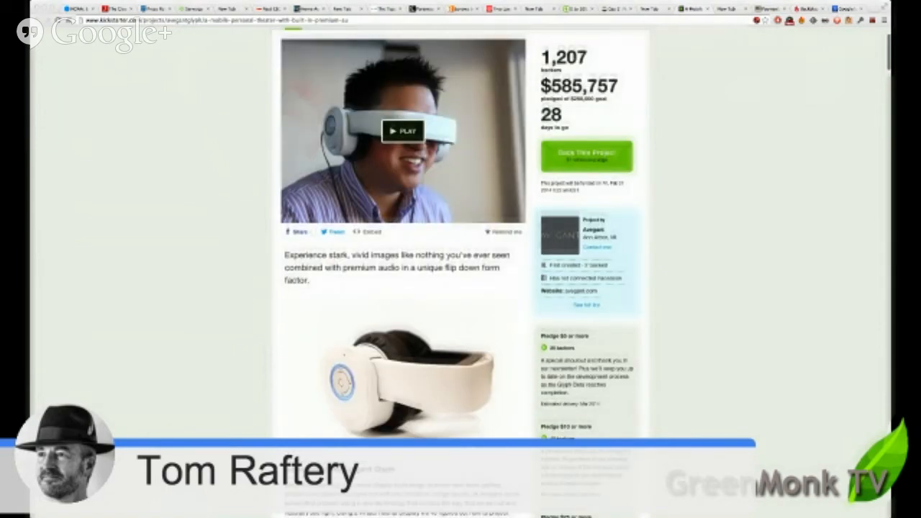
scroll(403, 252, "up", 1)
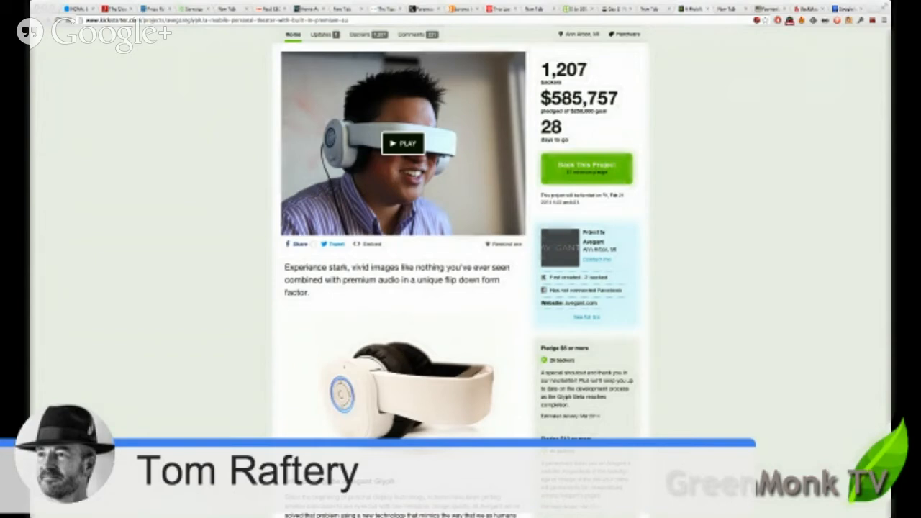
scroll(403, 259, "down", 3)
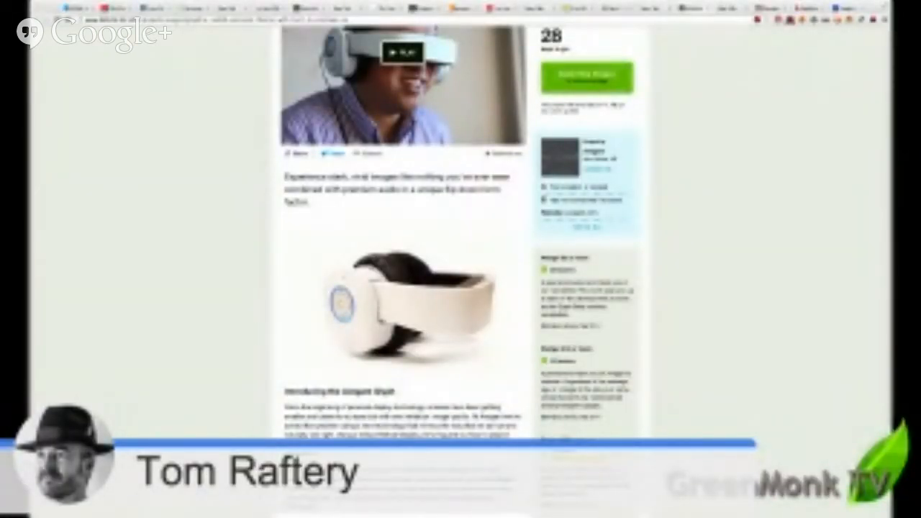
scroll(403, 259, "down", 5)
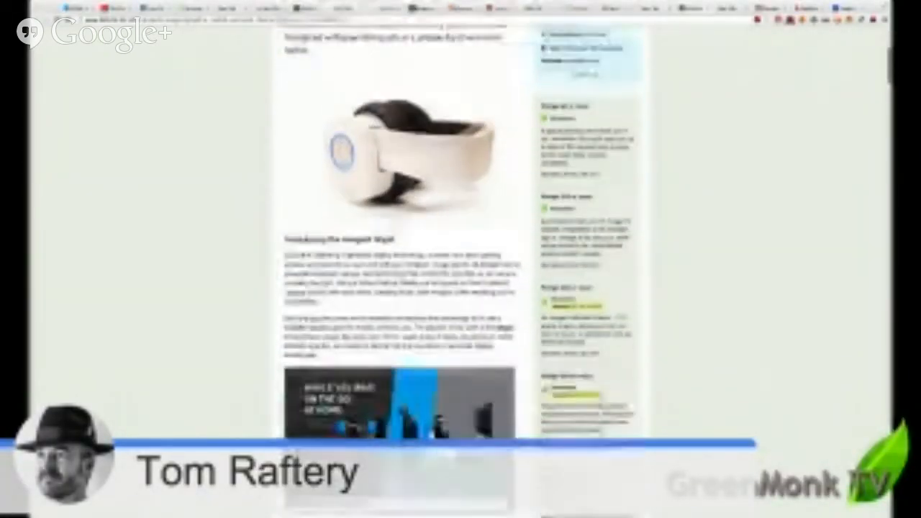
scroll(403, 259, "down", 2)
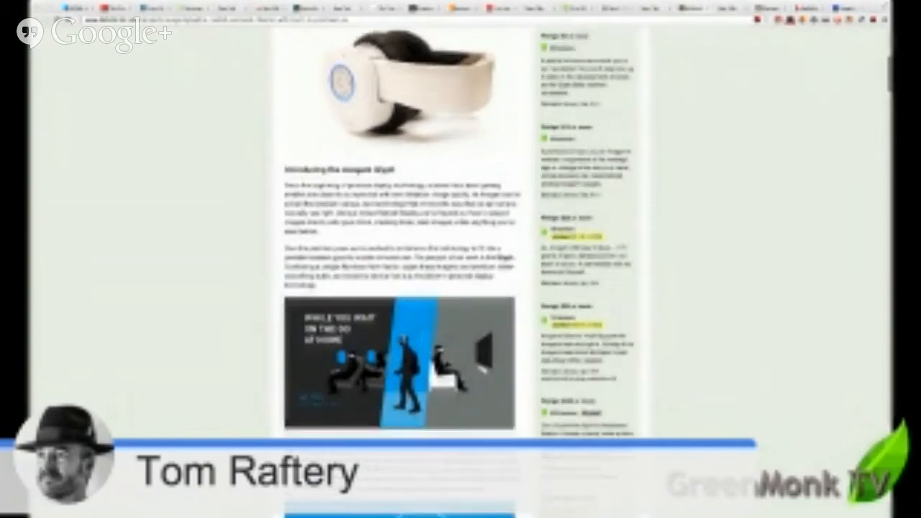
scroll(403, 259, "down", 2)
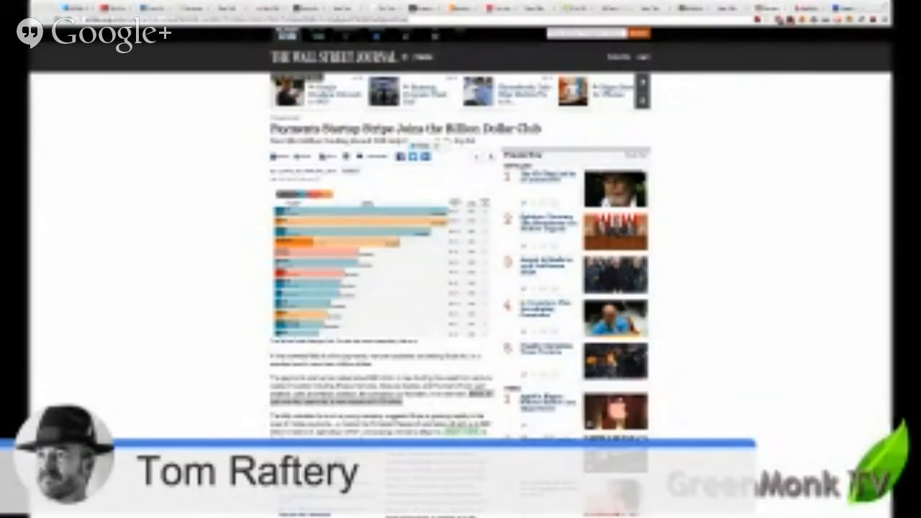
scroll(460, 259, "down", 1)
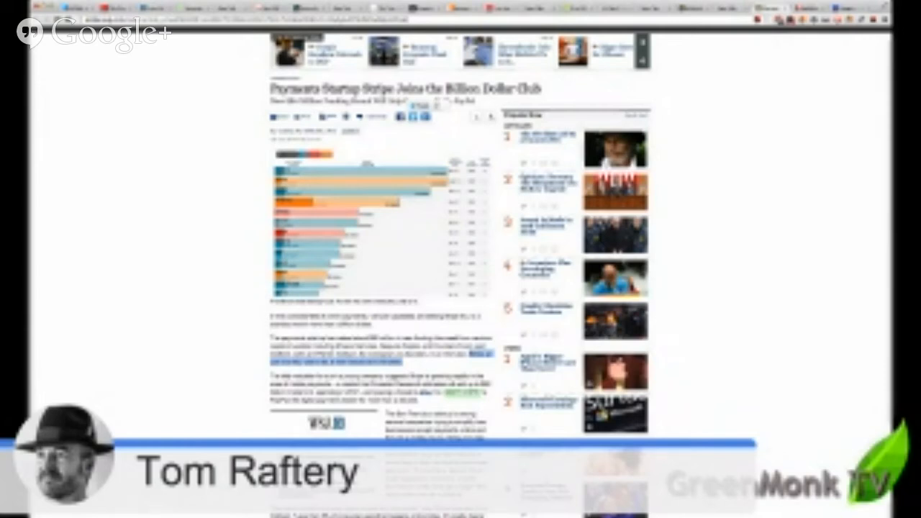
scroll(460, 259, "down", 1)
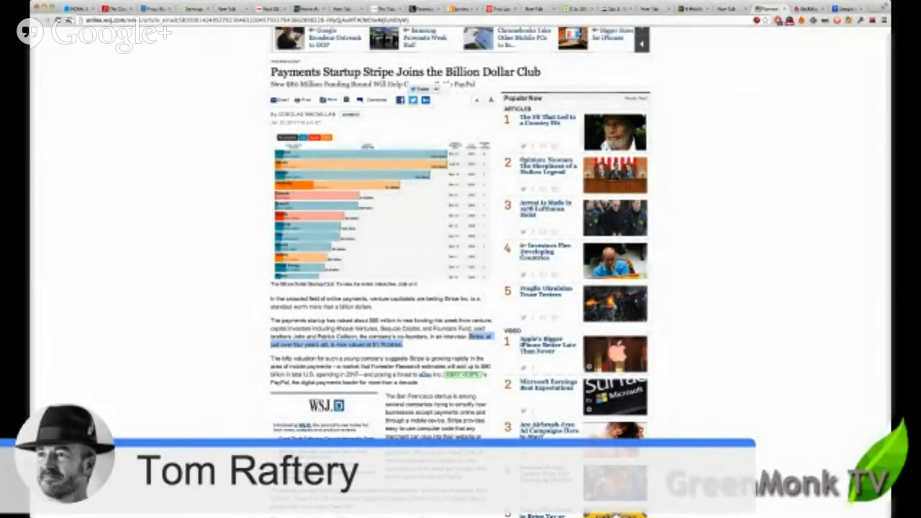
scroll(461, 259, "down", 1)
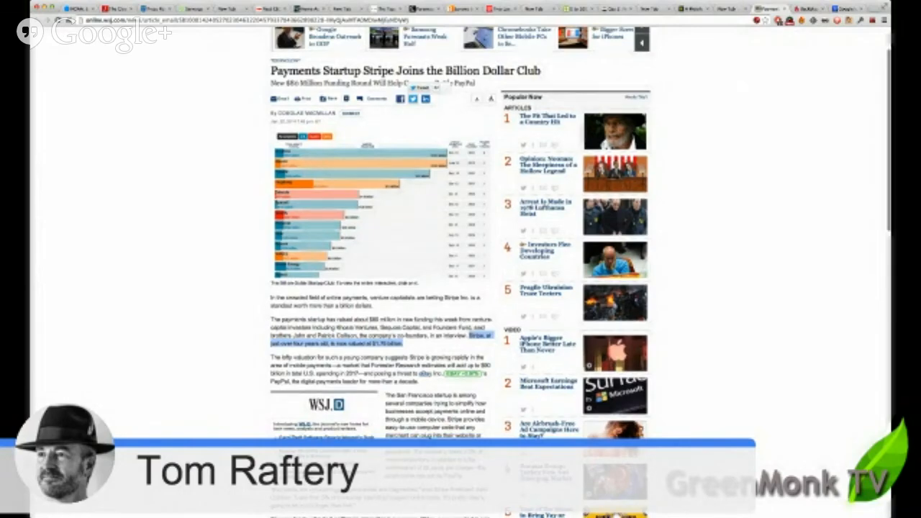
scroll(461, 259, "down", 3)
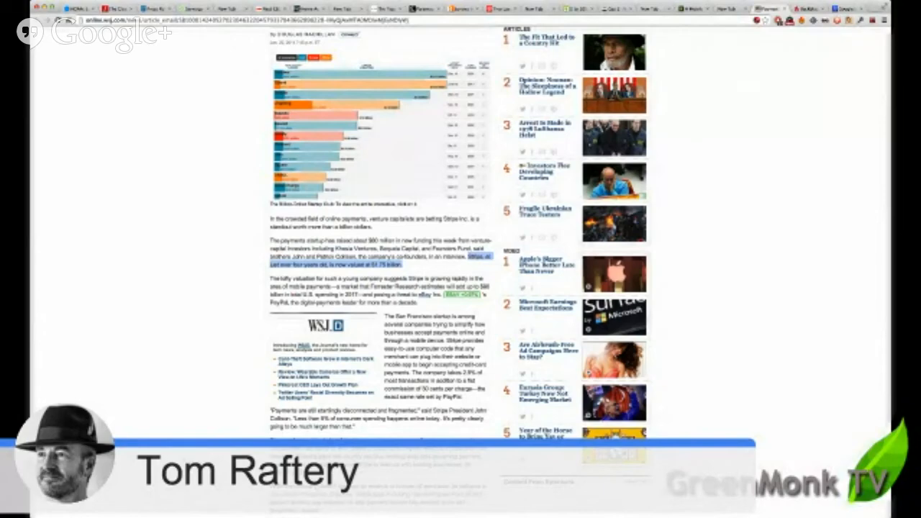
scroll(460, 259, "down", 1)
scroll(460, 259, "down", 2)
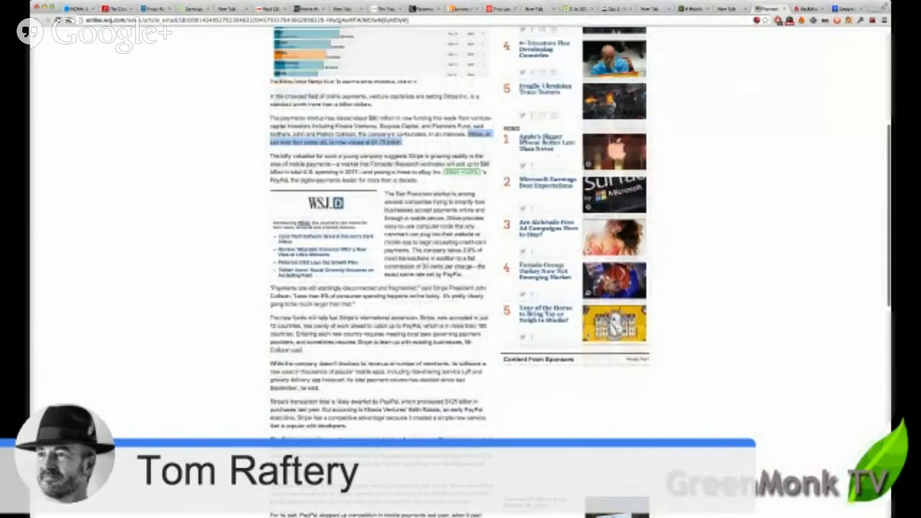
scroll(461, 259, "down", 5)
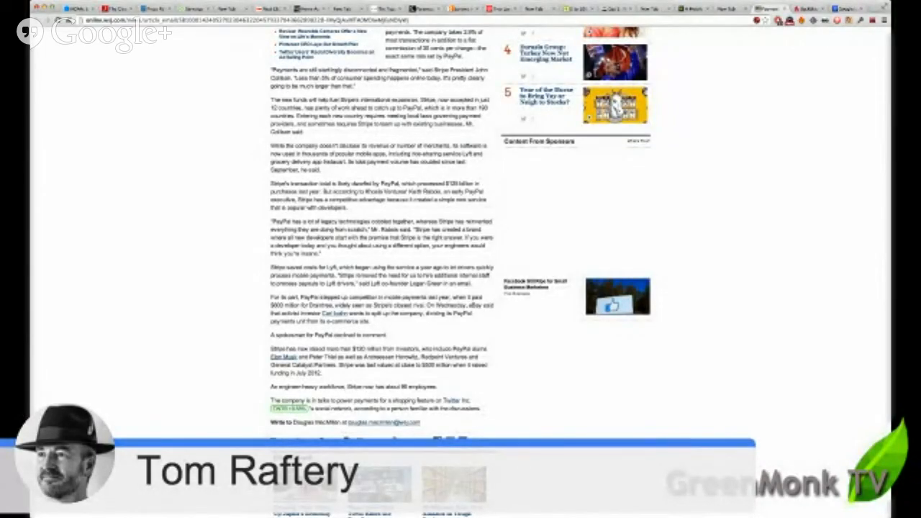
scroll(460, 259, "up", 1)
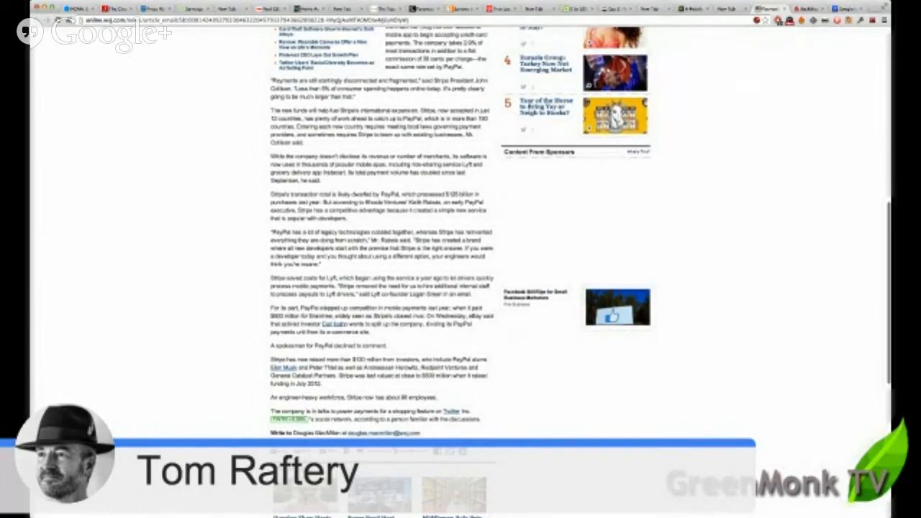
scroll(460, 259, "up", 2)
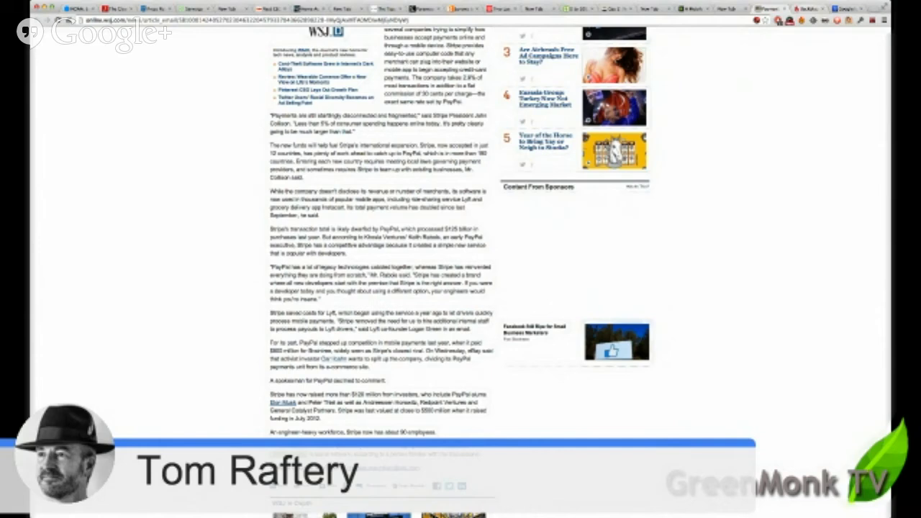
- Switch to the next tab with the Backblaze 'What Hard Drive Should I Buy?' post
key("ctrl+Tab")
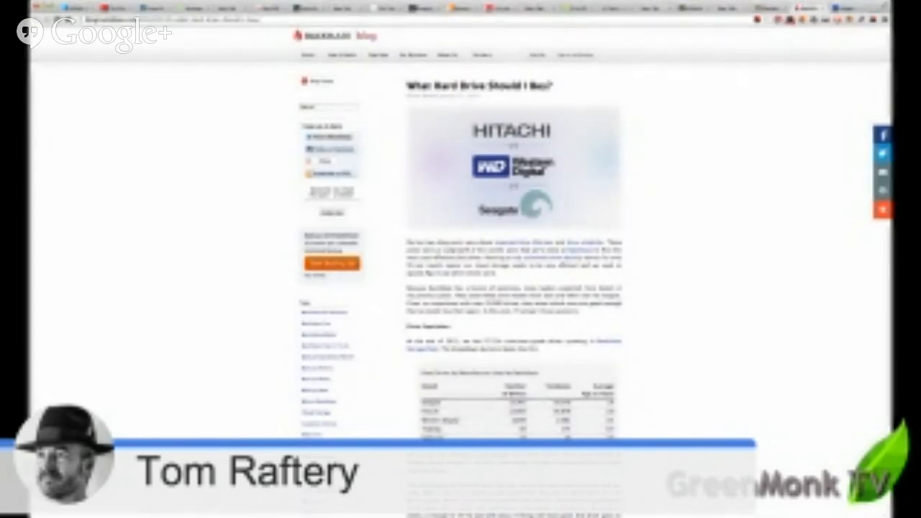
scroll(511, 259, "down", 3)
scroll(511, 259, "down", 3)
scroll(511, 259, "down", 2)
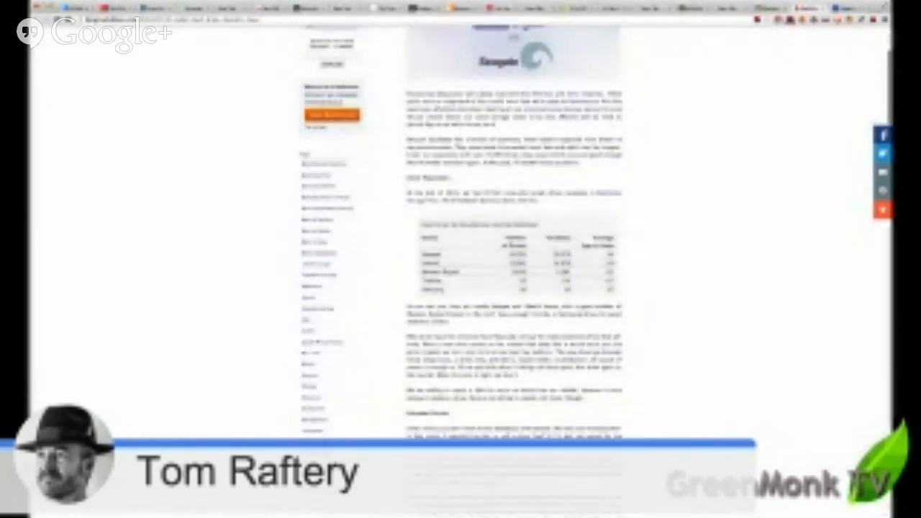
scroll(511, 259, "down", 3)
scroll(511, 259, "down", 2)
scroll(511, 259, "down", 1)
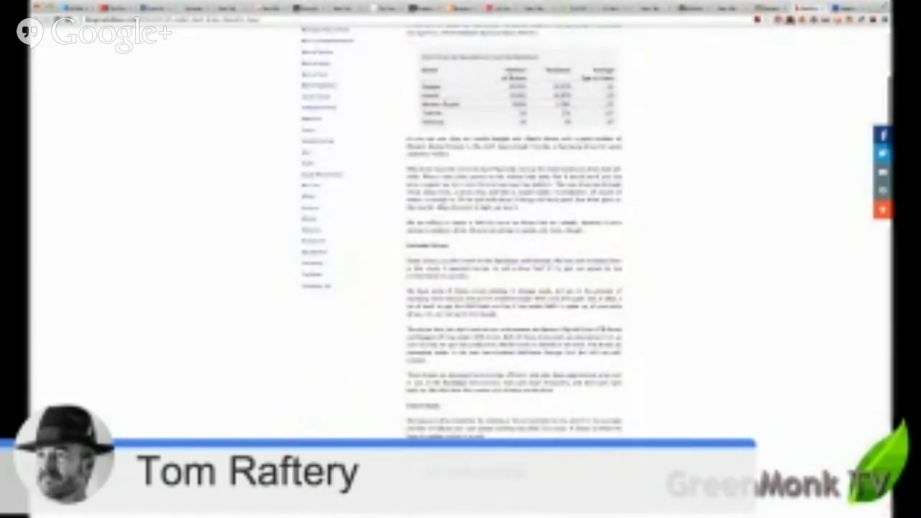
scroll(510, 259, "down", 3)
scroll(511, 259, "down", 2)
scroll(511, 260, "down", 4)
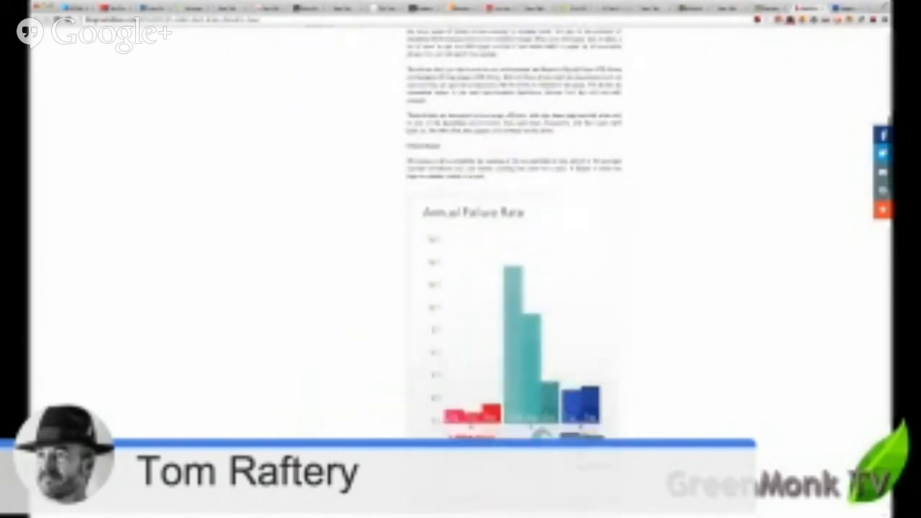
scroll(511, 259, "down", 2)
scroll(511, 259, "down", 3)
scroll(511, 259, "down", 1)
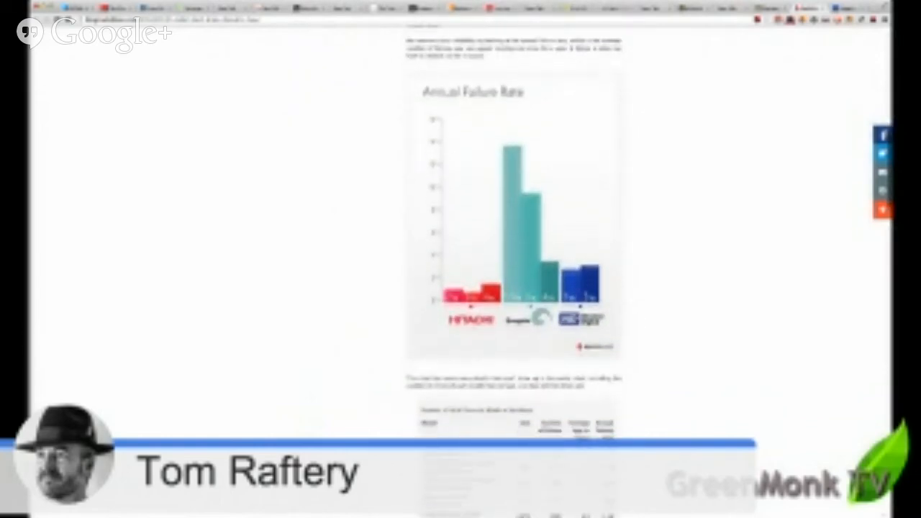
scroll(511, 259, "down", 3)
scroll(511, 259, "down", 1)
scroll(511, 259, "down", 1)
scroll(511, 259, "down", 1)
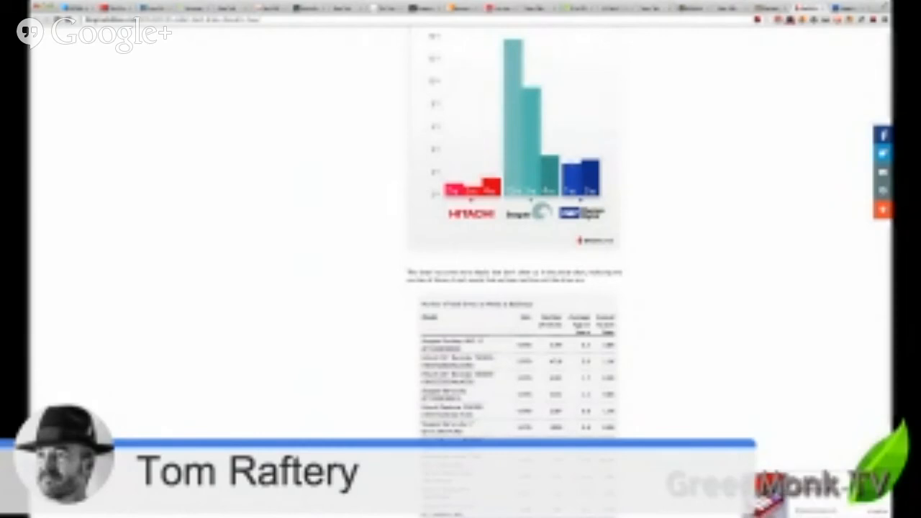
scroll(511, 259, "down", 3)
scroll(511, 259, "down", 2)
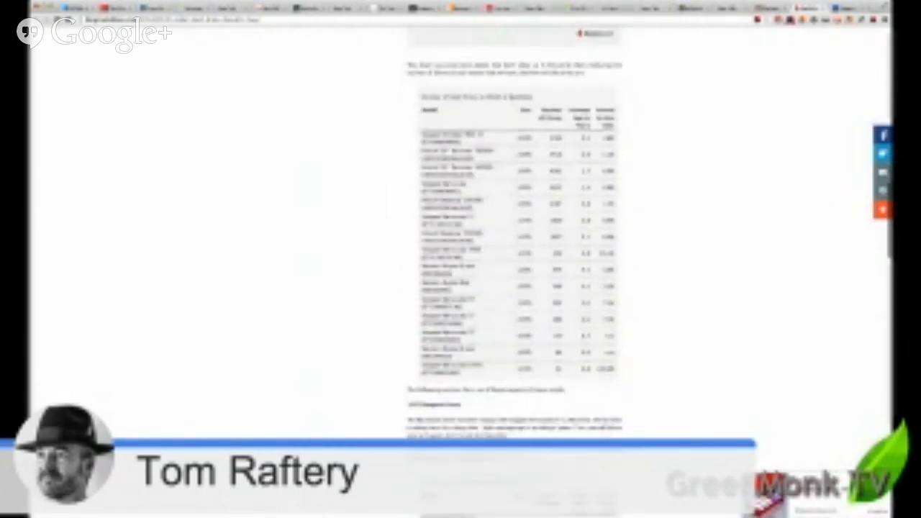
scroll(511, 259, "down", 1)
scroll(511, 259, "down", 1)
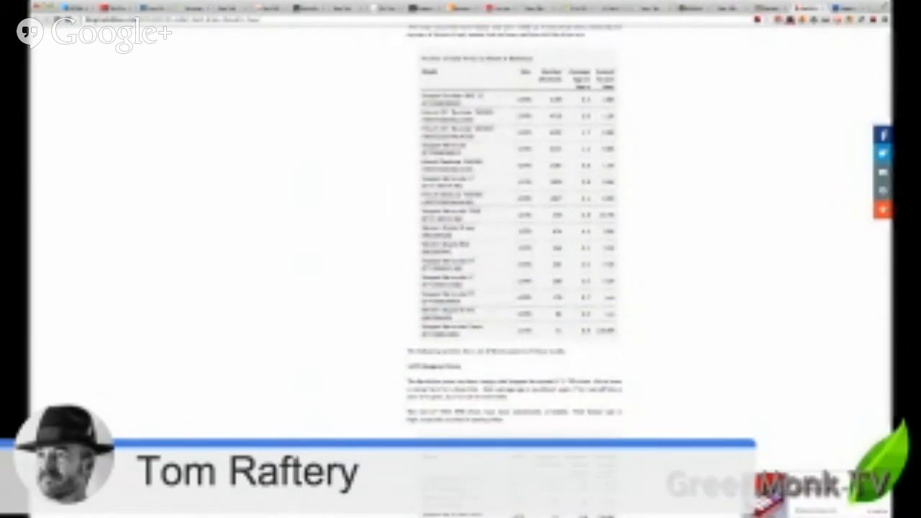
scroll(511, 259, "down", 1)
scroll(511, 259, "down", 1)
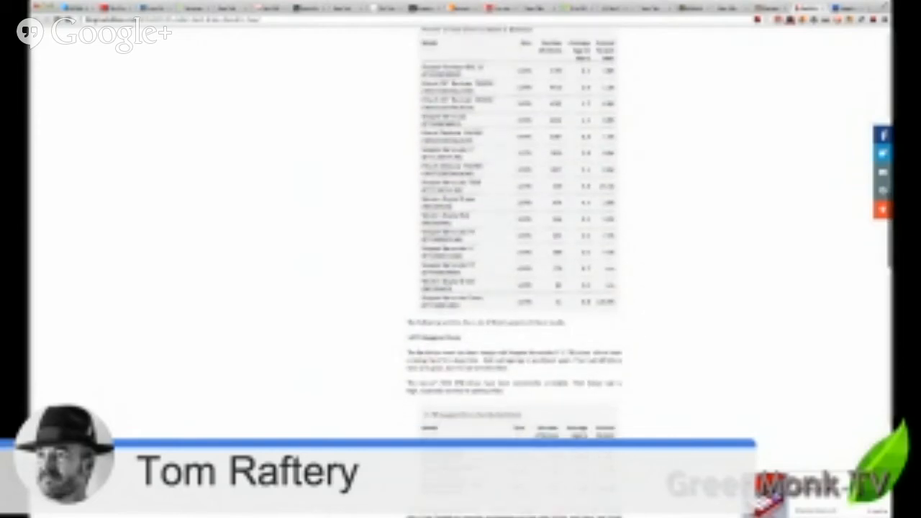
scroll(511, 259, "down", 1)
scroll(511, 259, "down", 3)
scroll(511, 259, "down", 2)
scroll(511, 259, "down", 2)
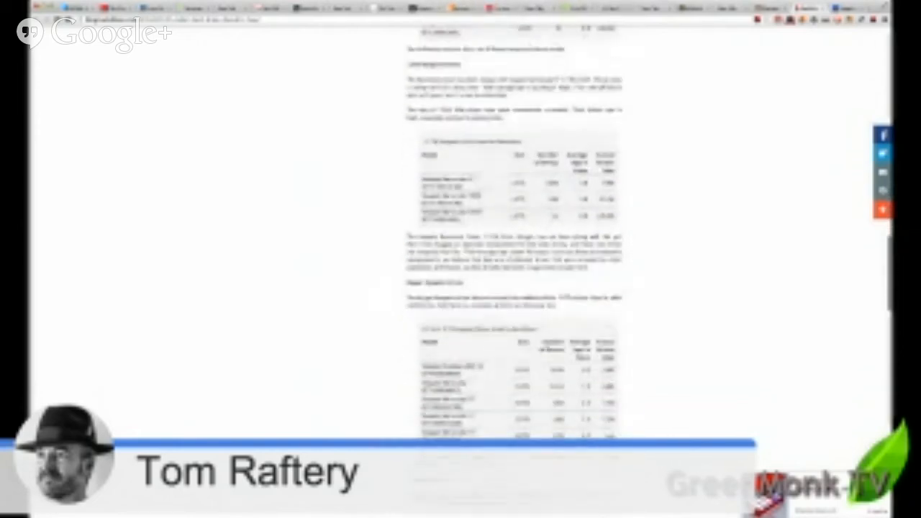
scroll(511, 259, "down", 2)
scroll(511, 259, "down", 3)
scroll(511, 259, "down", 1)
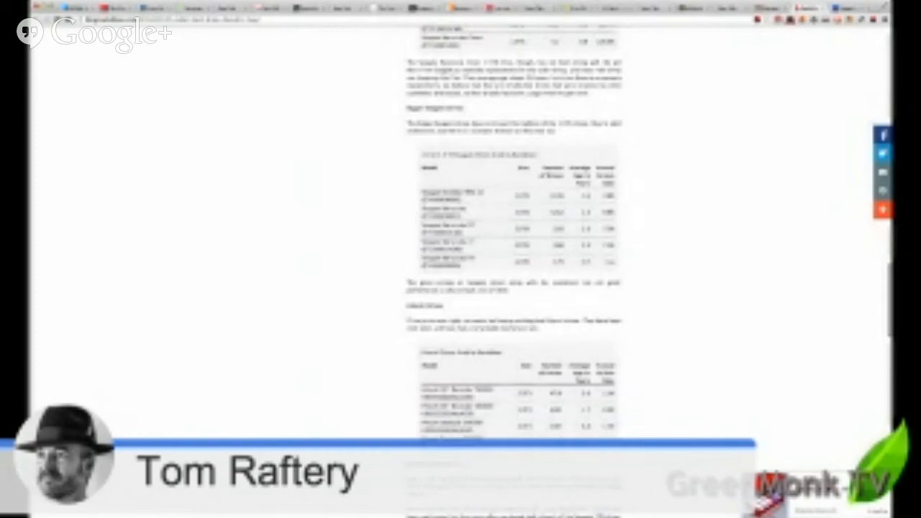
scroll(511, 259, "down", 2)
scroll(511, 260, "down", 2)
scroll(511, 260, "down", 1)
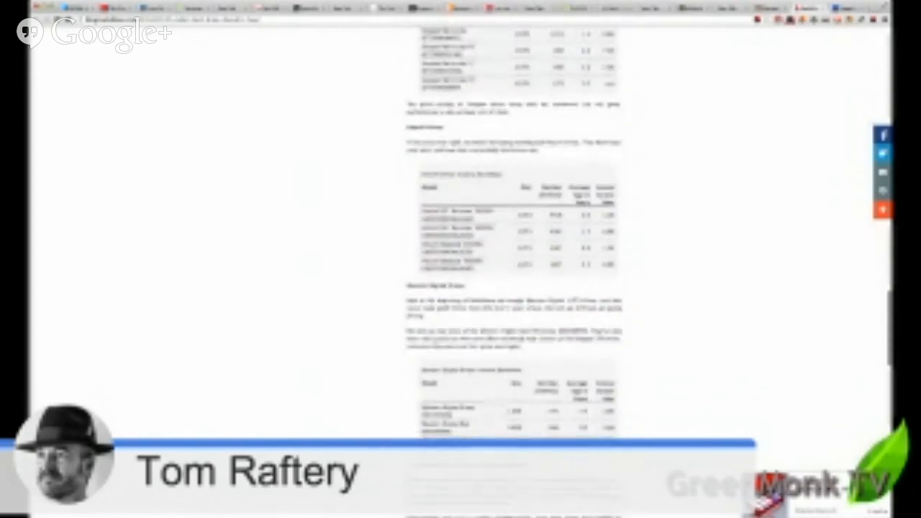
scroll(511, 259, "down", 2)
scroll(511, 259, "down", 2)
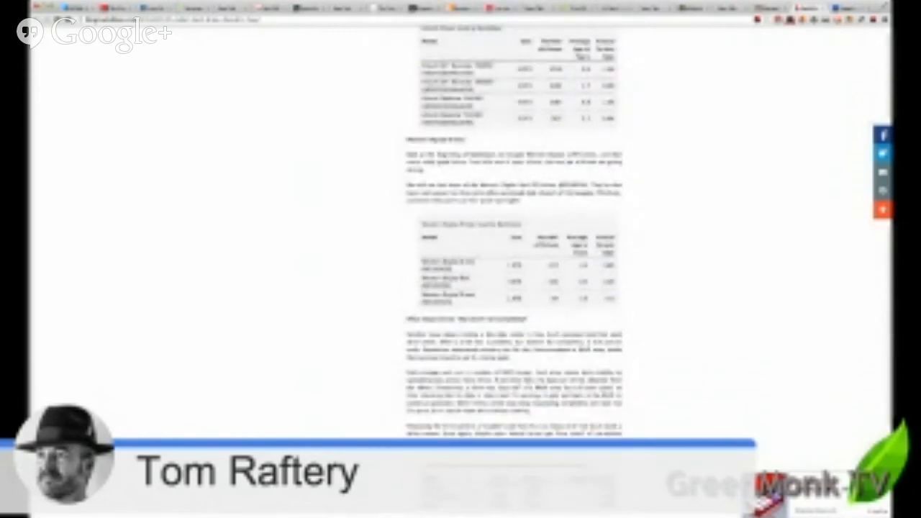
scroll(511, 259, "down", 1)
scroll(511, 259, "down", 2)
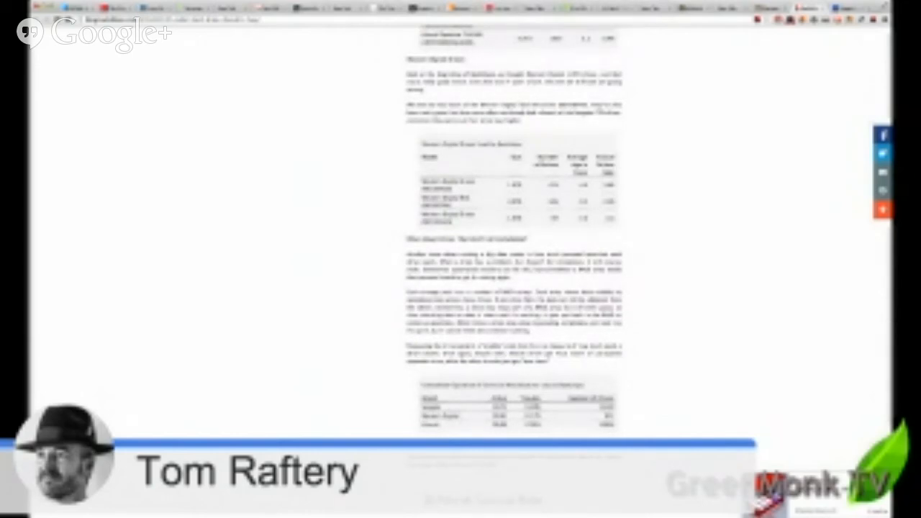
scroll(511, 259, "down", 1)
scroll(511, 259, "down", 1)
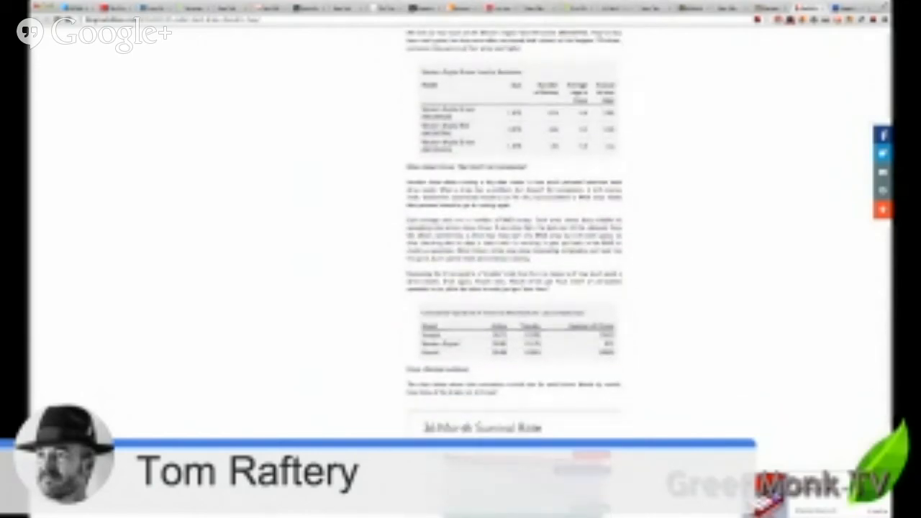
scroll(511, 259, "down", 2)
scroll(511, 259, "down", 2)
scroll(511, 259, "down", 3)
scroll(511, 259, "down", 1)
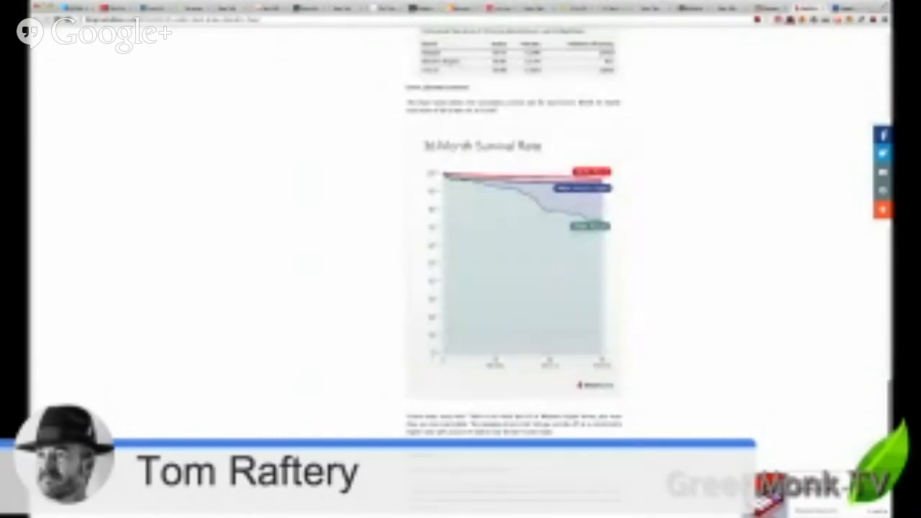
scroll(511, 259, "down", 1)
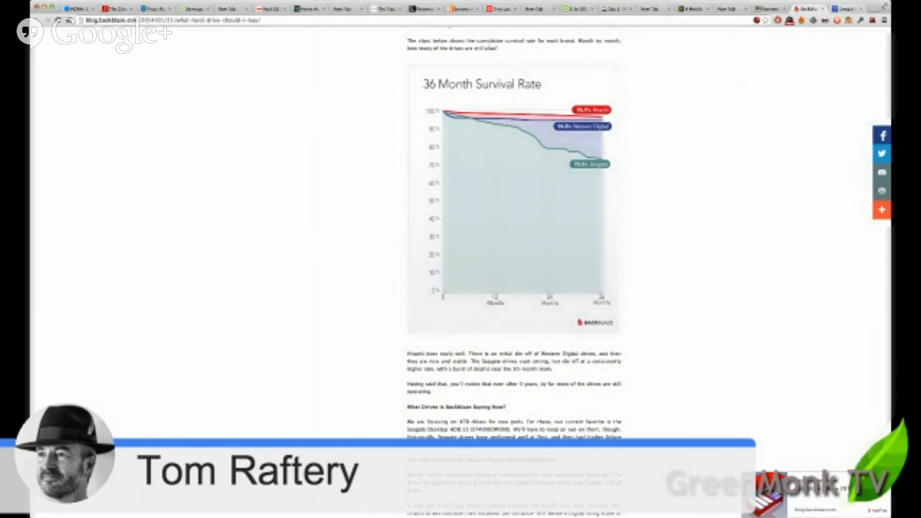
- Switch to the next tab with the Financial Post Google video quality report article
key("ctrl+Tab")
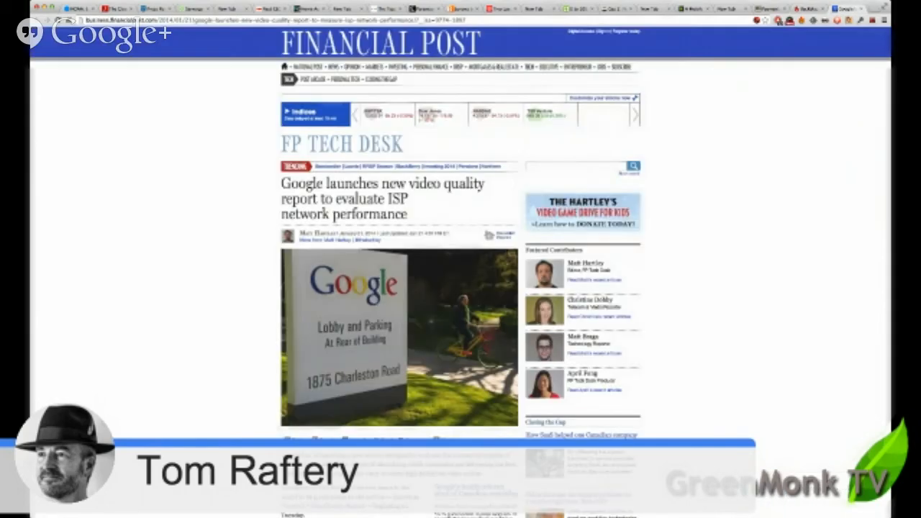
scroll(461, 259, "down", 3)
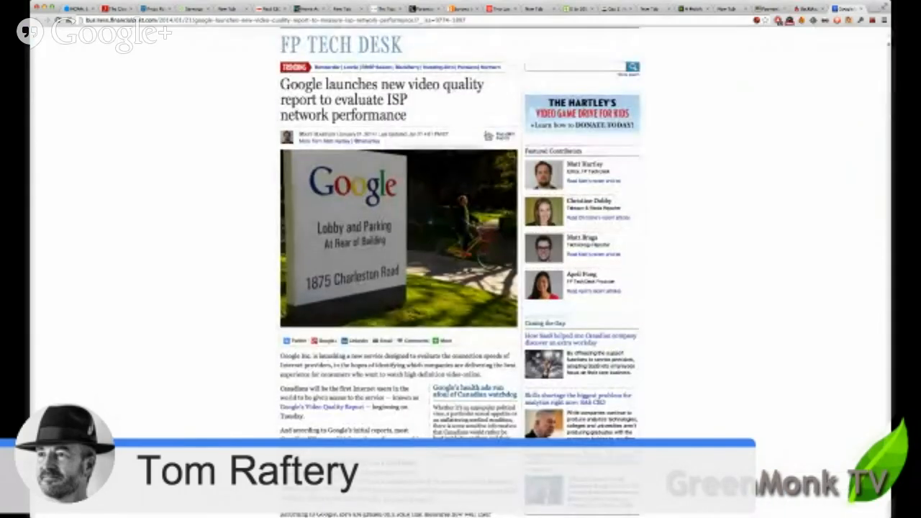